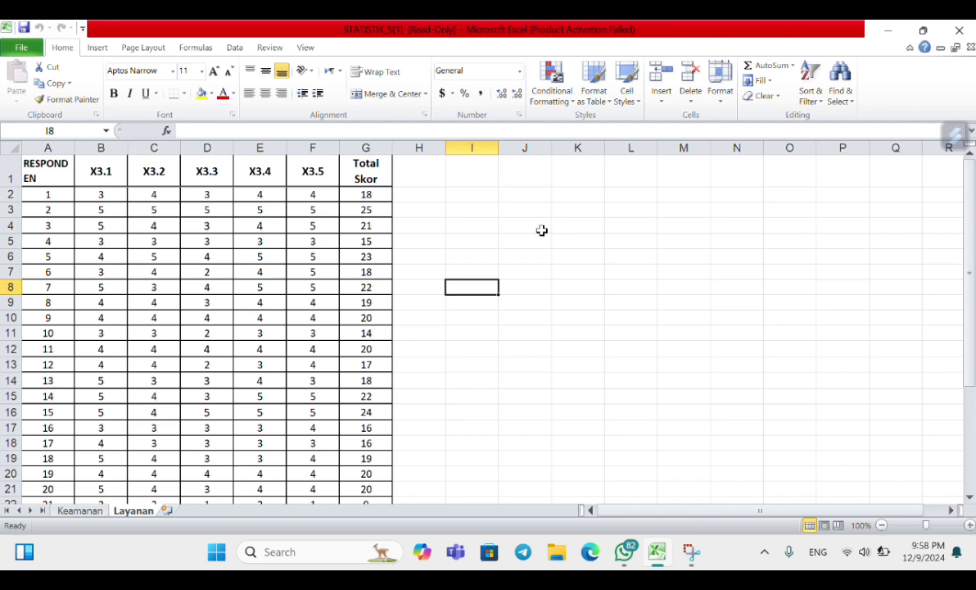
- Launch IBM SPSS Statistics 26, create a new dataset and display its empty data grid
click(303, 551)
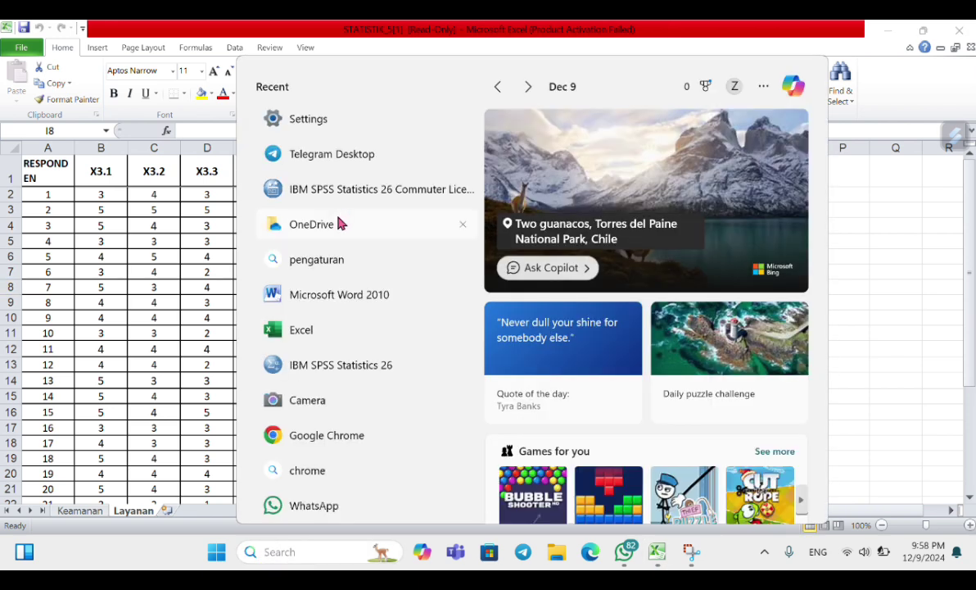
click(323, 375)
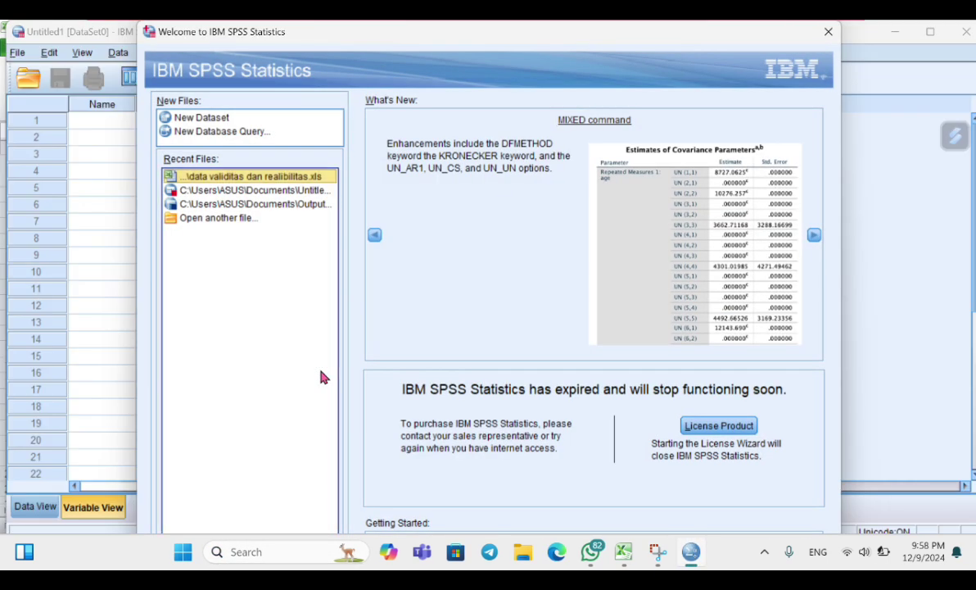
click(220, 122)
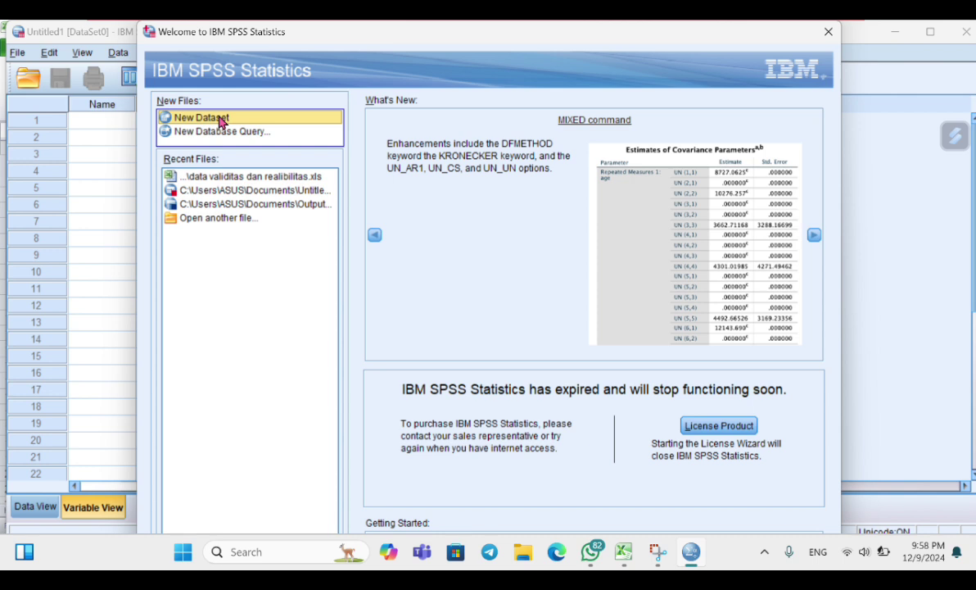
double_click(219, 121)
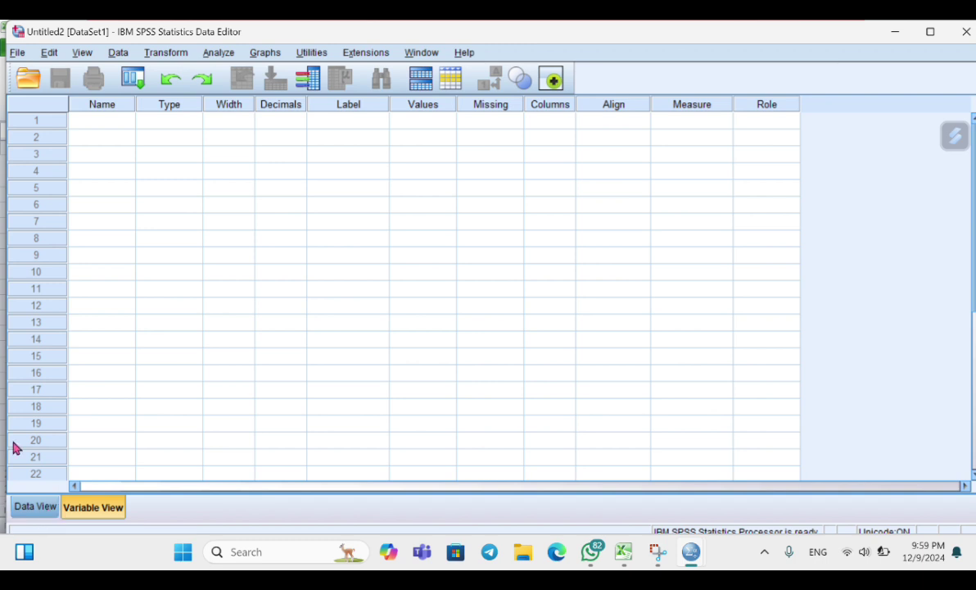
click(35, 506)
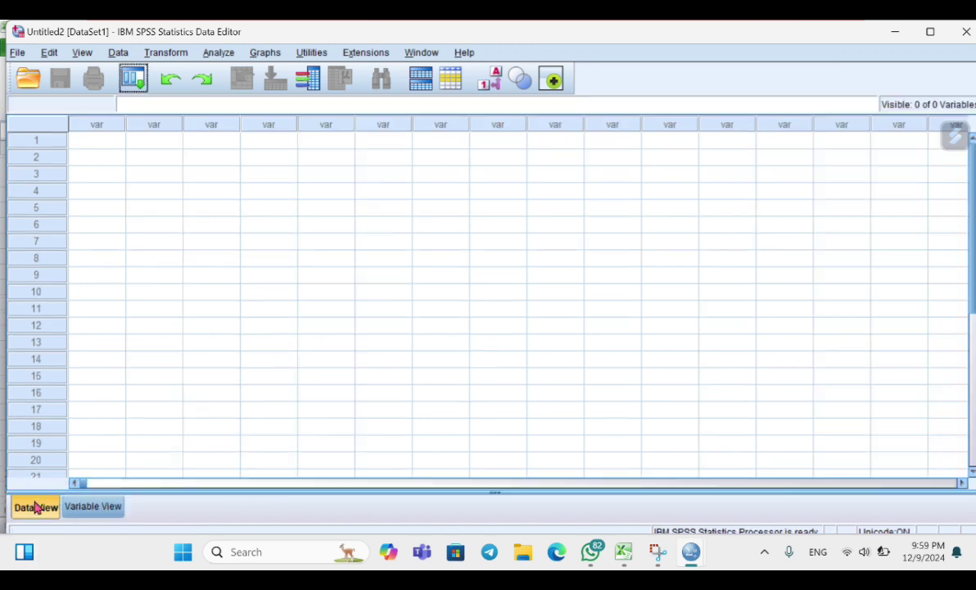
- Switch to the Excel workbook and copy the entire table on the Keamanan sheet, including its header row
click(623, 553)
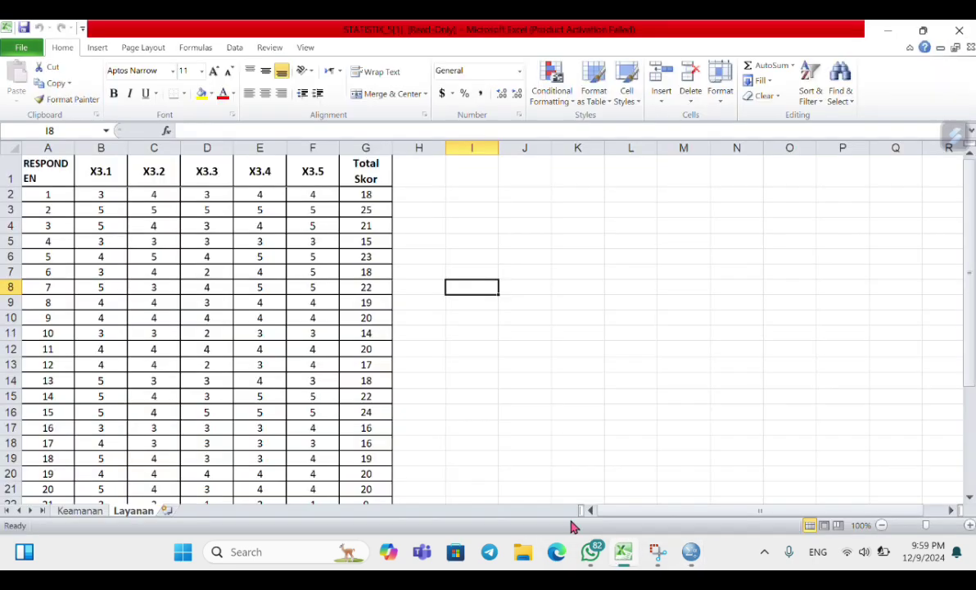
click(82, 511)
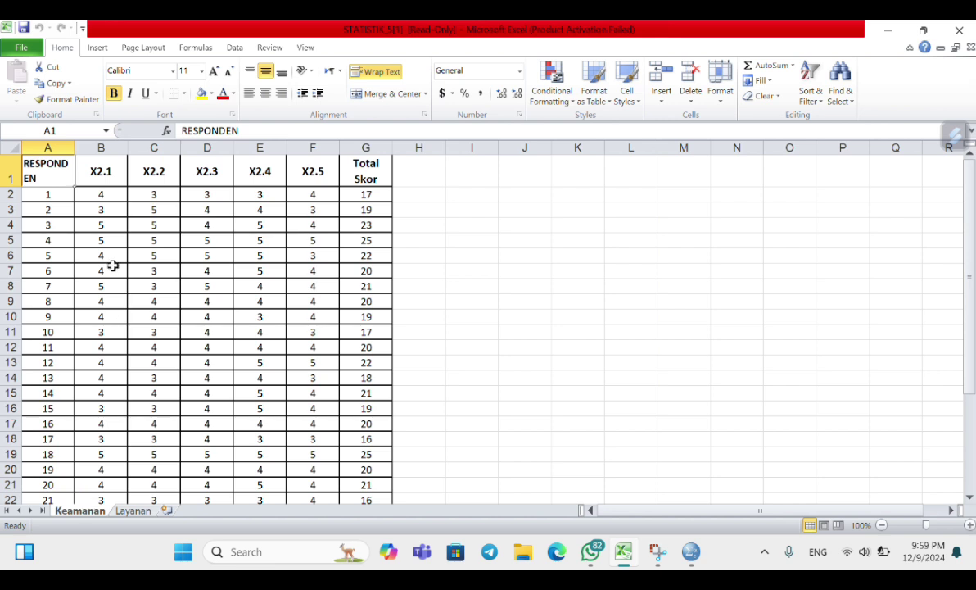
click(55, 194)
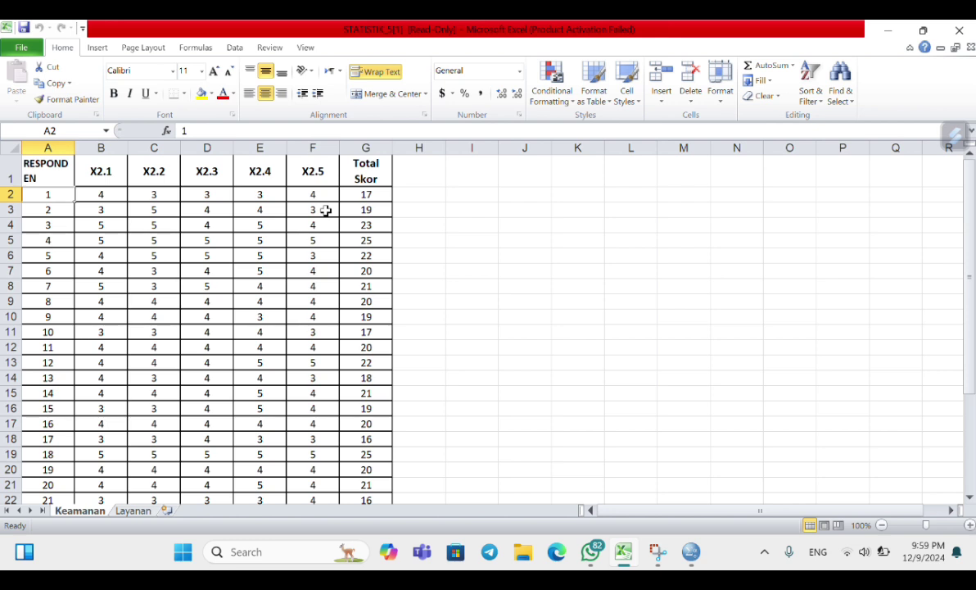
key(ctrl+c)
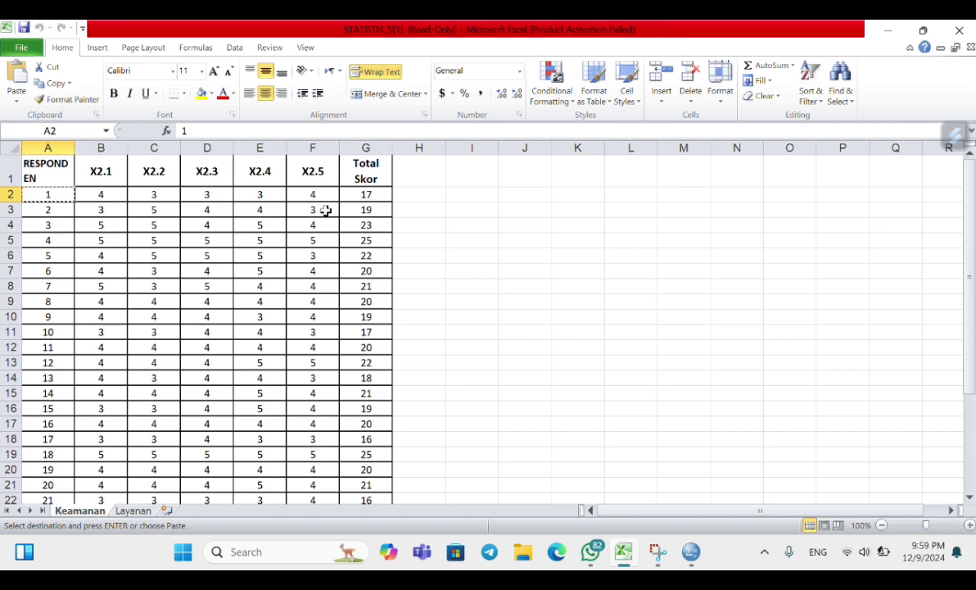
key(ctrl+a)
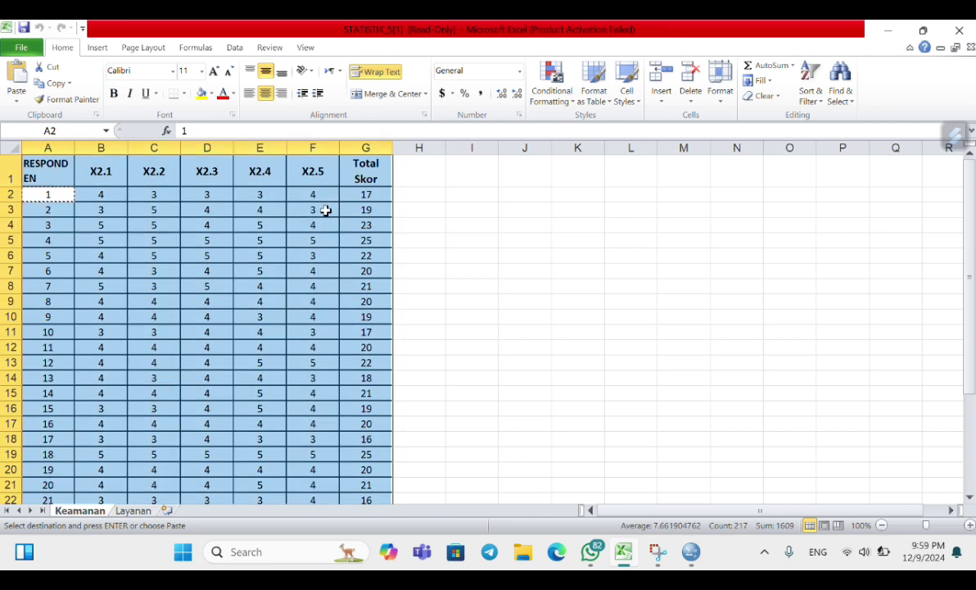
key(ctrl+c)
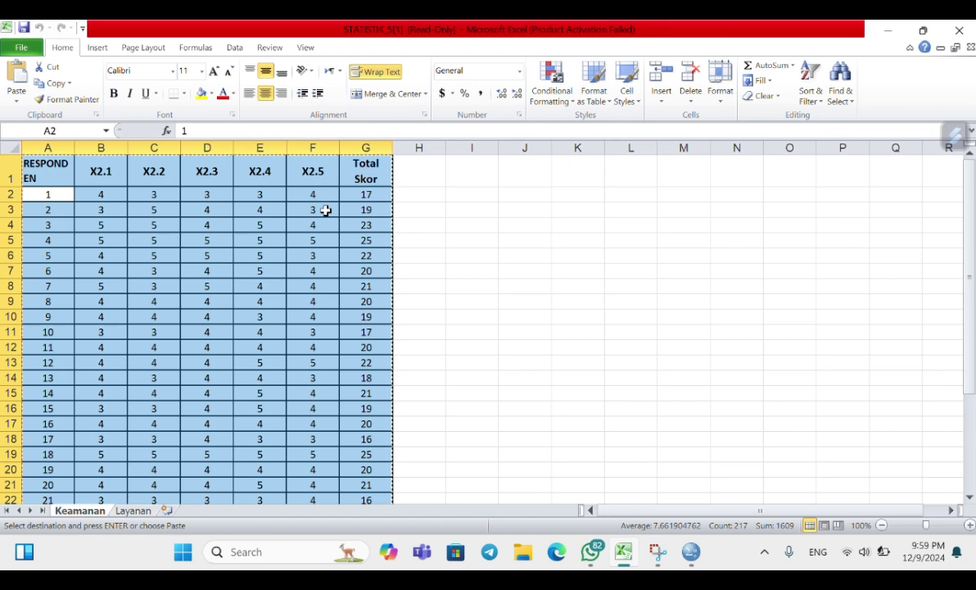
- Return to the SPSS dataset and paste the copied table with variable names, starting at the first cell
mouse_move(679, 550)
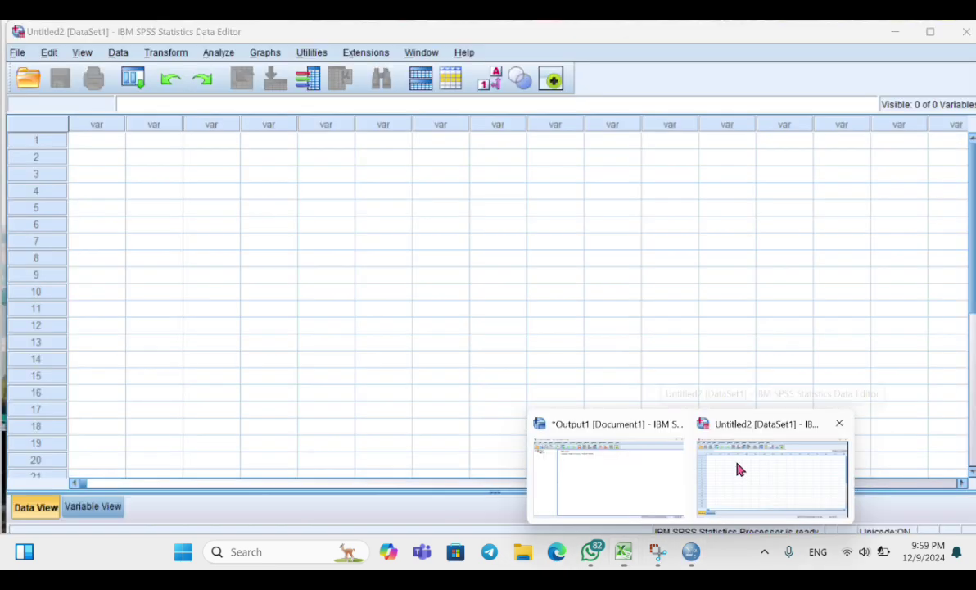
click(737, 468)
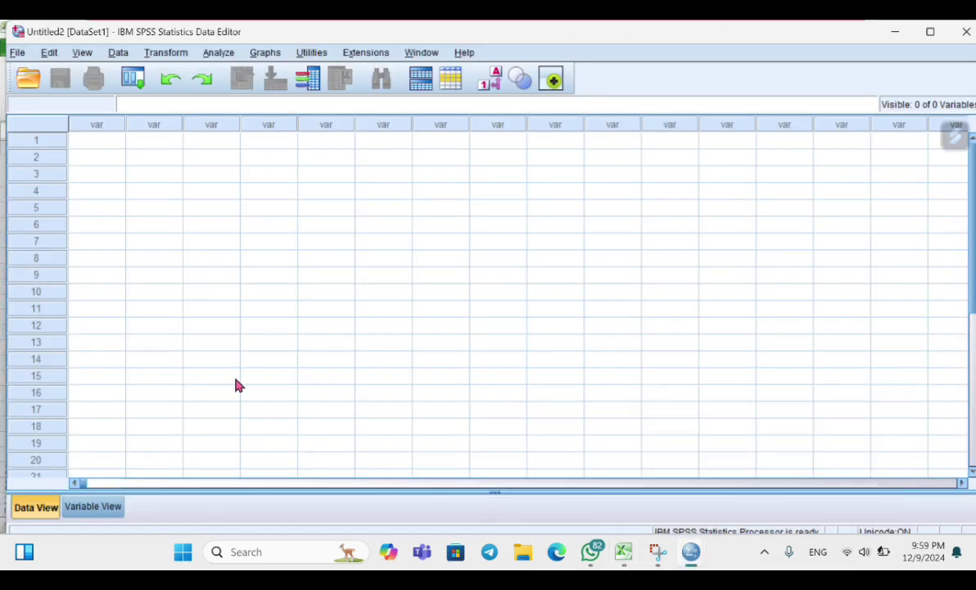
click(90, 144)
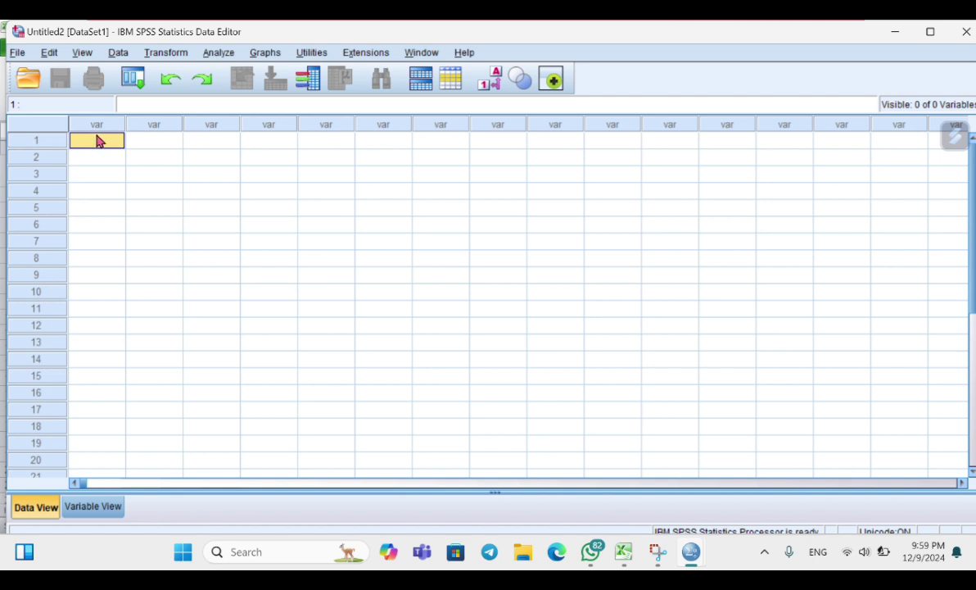
right_click(102, 143)
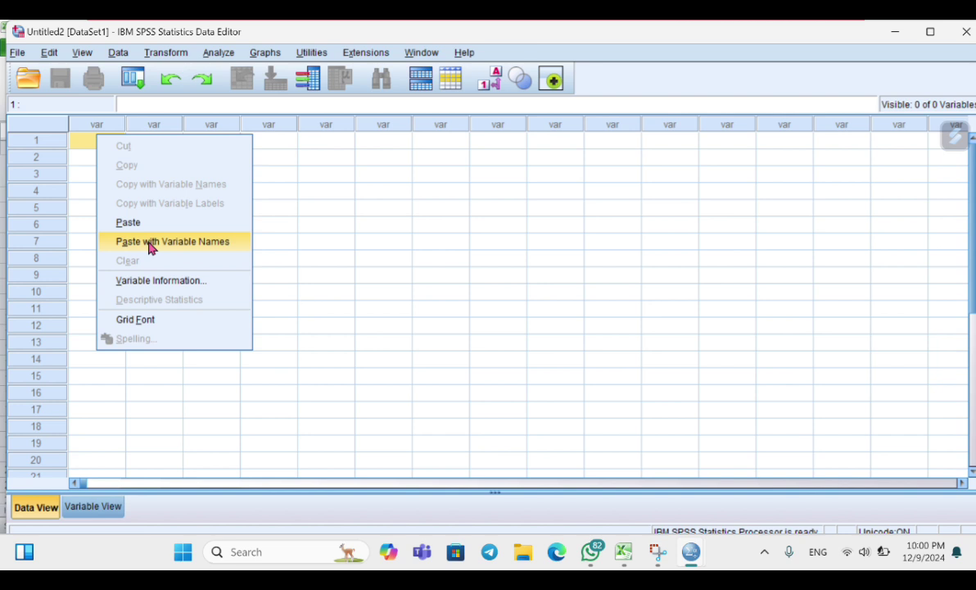
click(149, 241)
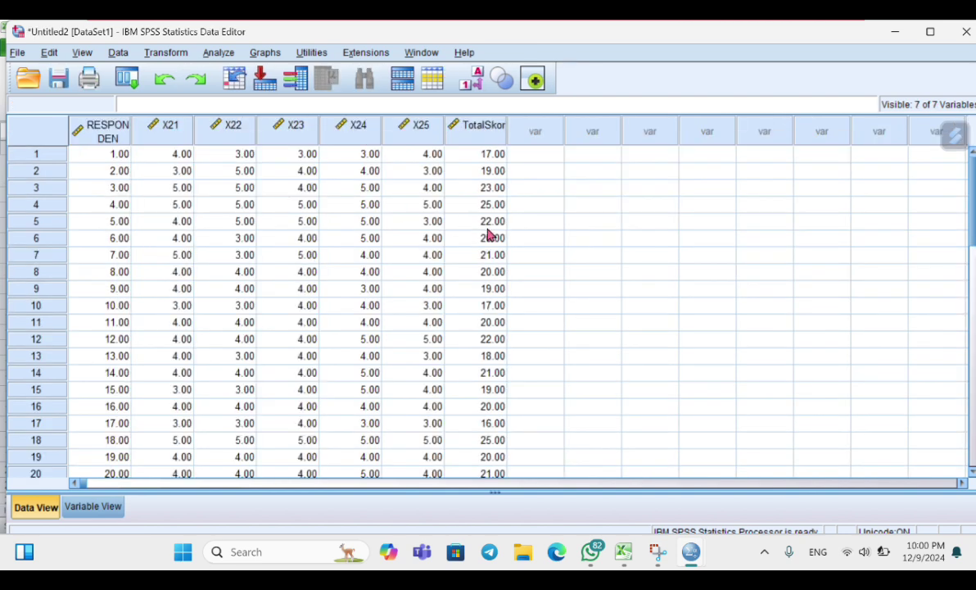
scroll(489, 235, down, 4)
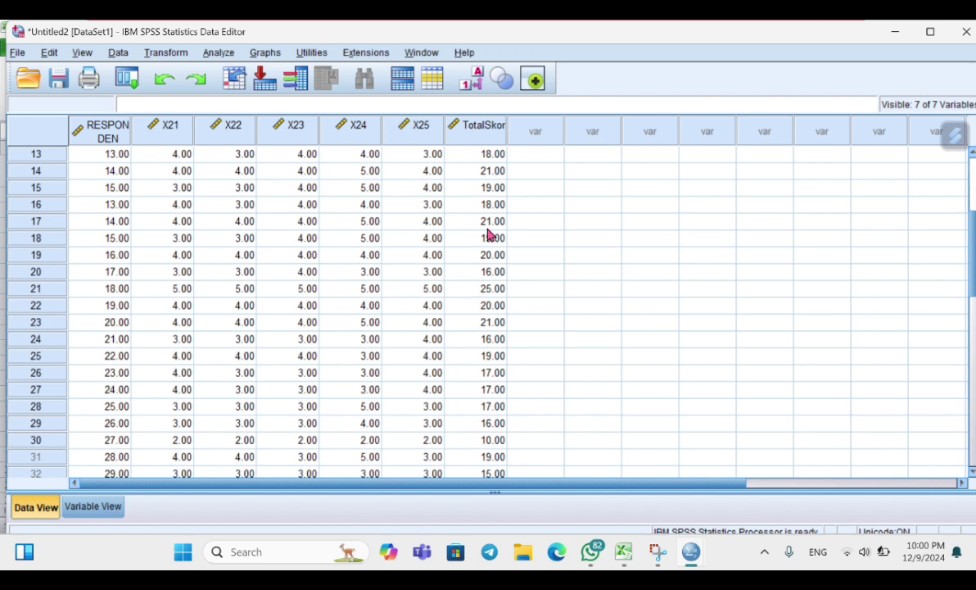
scroll(489, 235, down, 3)
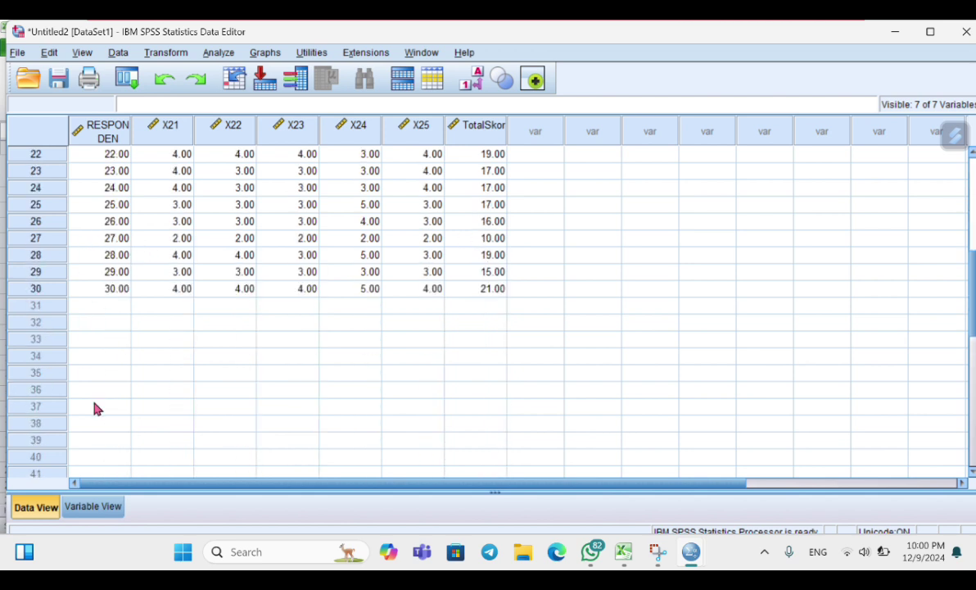
- Set the measurement level of all seven variables, from RESPONDEN through TotalSkor, to Scale
click(95, 507)
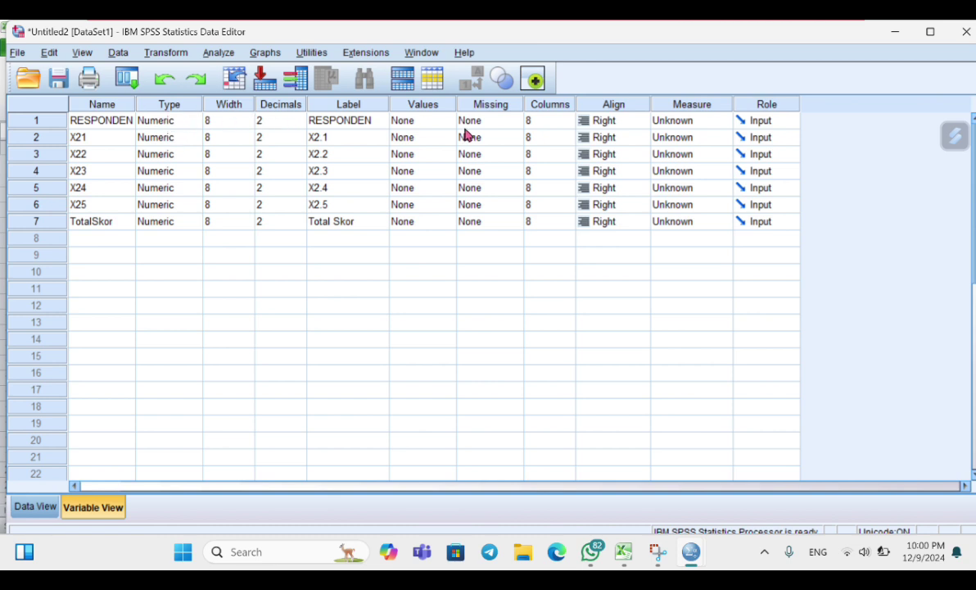
click(706, 123)
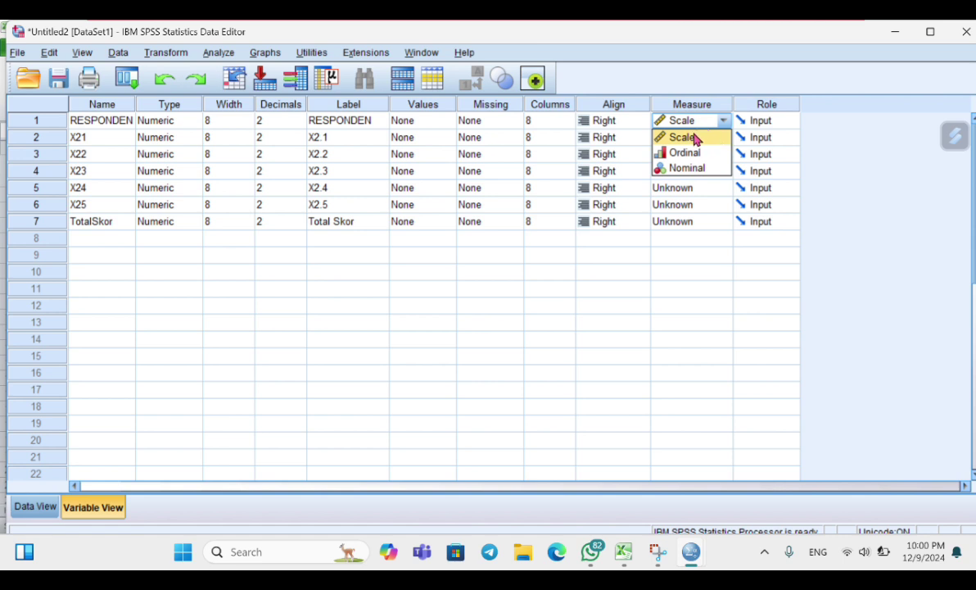
click(694, 138)
click(695, 138)
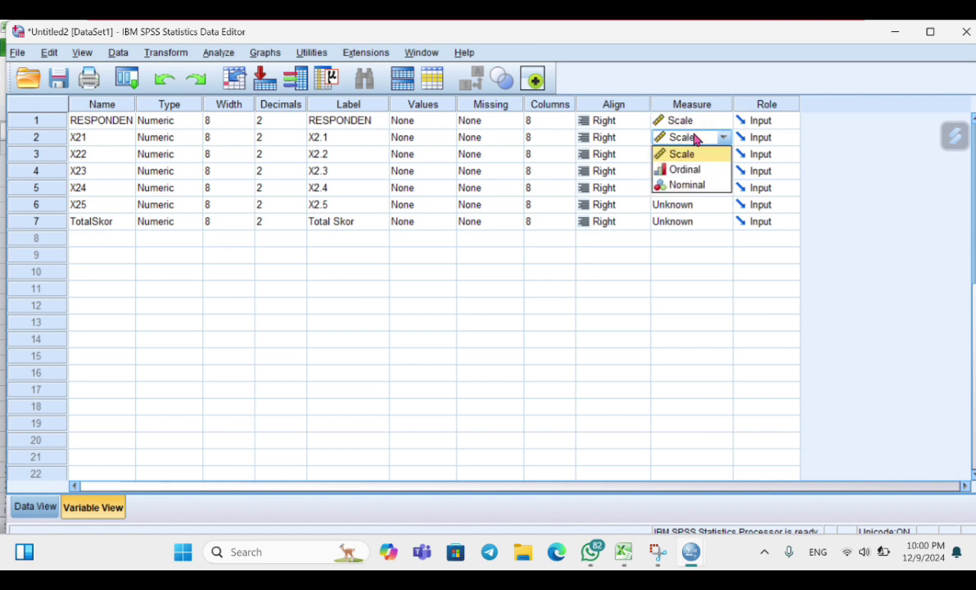
click(722, 158)
click(705, 154)
click(704, 154)
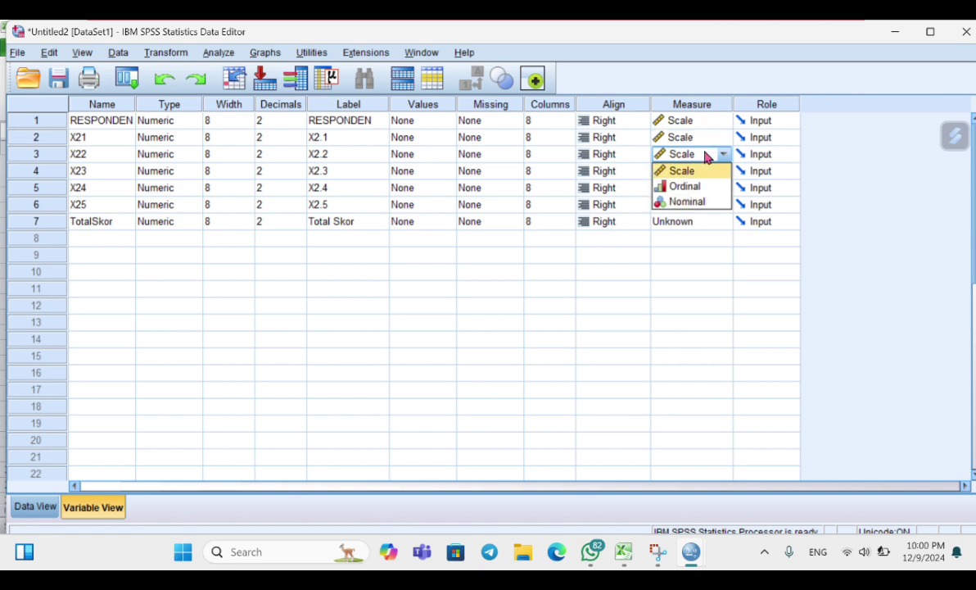
click(718, 175)
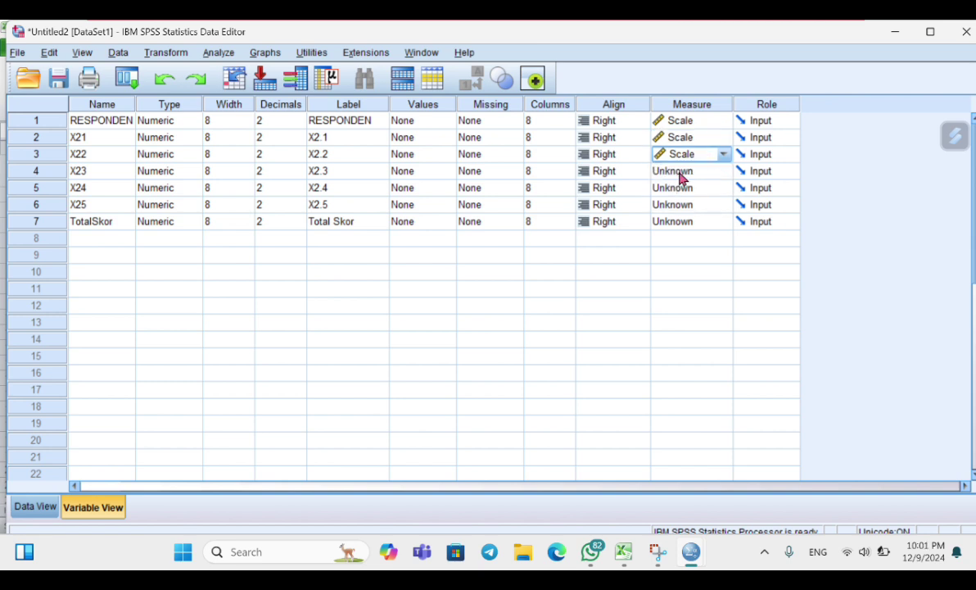
click(679, 172)
click(703, 191)
click(703, 191)
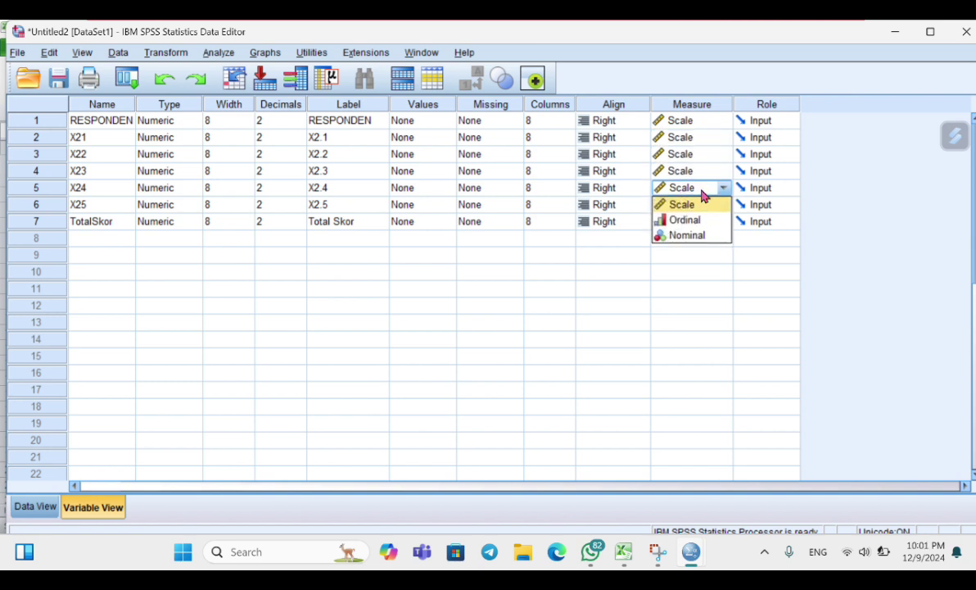
click(711, 205)
click(717, 205)
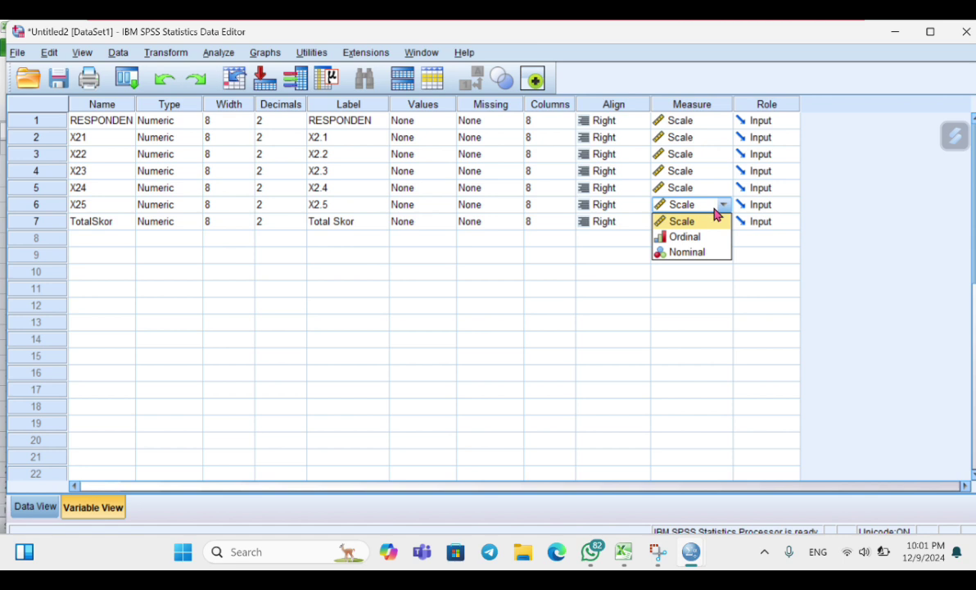
click(718, 221)
click(702, 224)
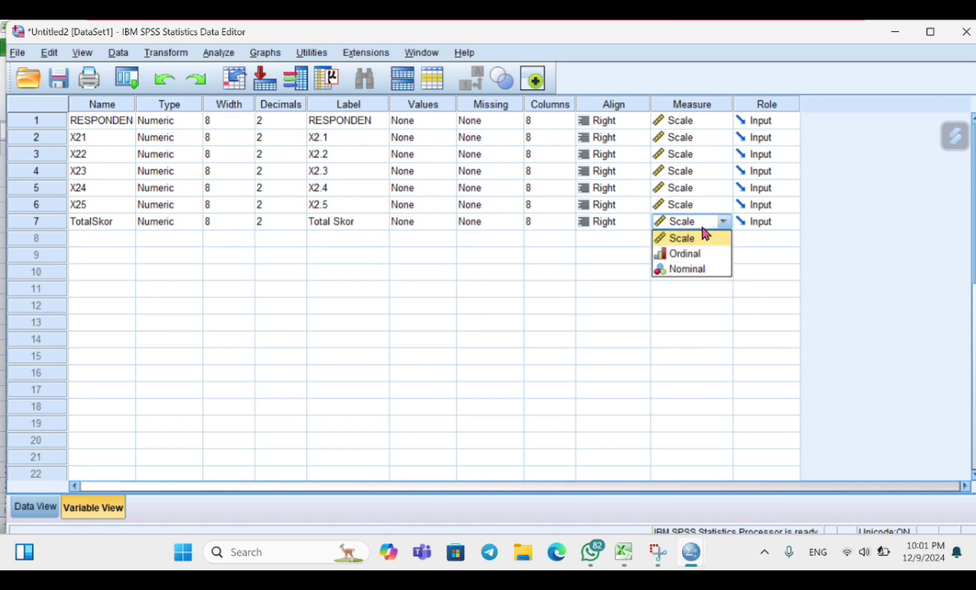
click(704, 238)
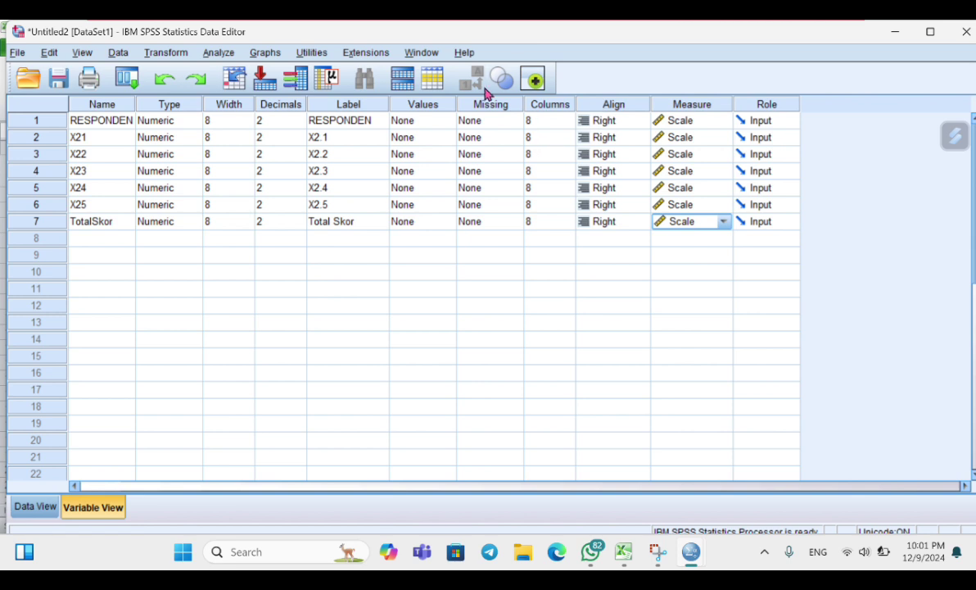
- Run a two-tailed bivariate Pearson correlation on X2.1 through X2.5 and Total Skor
click(219, 53)
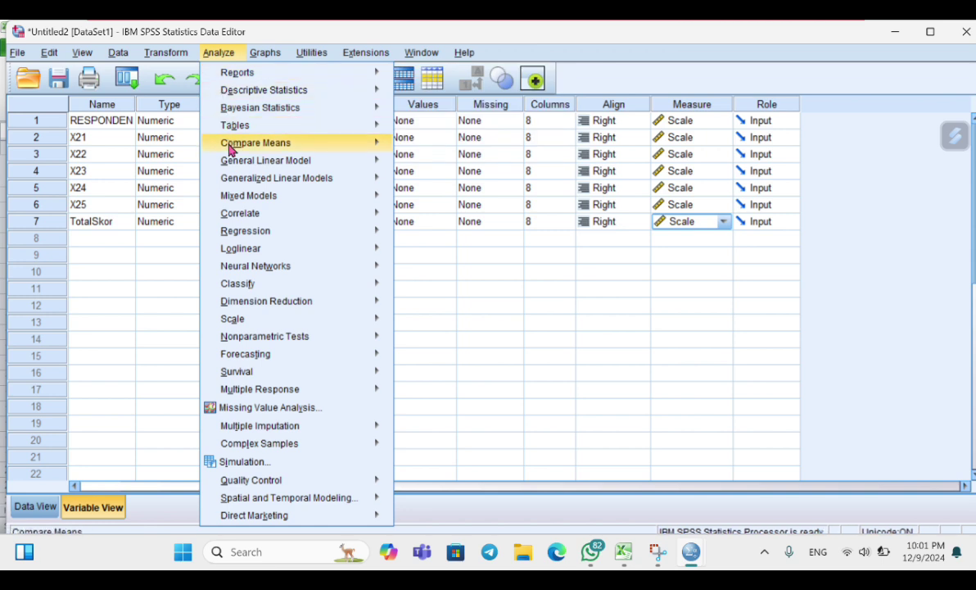
mouse_move(236, 213)
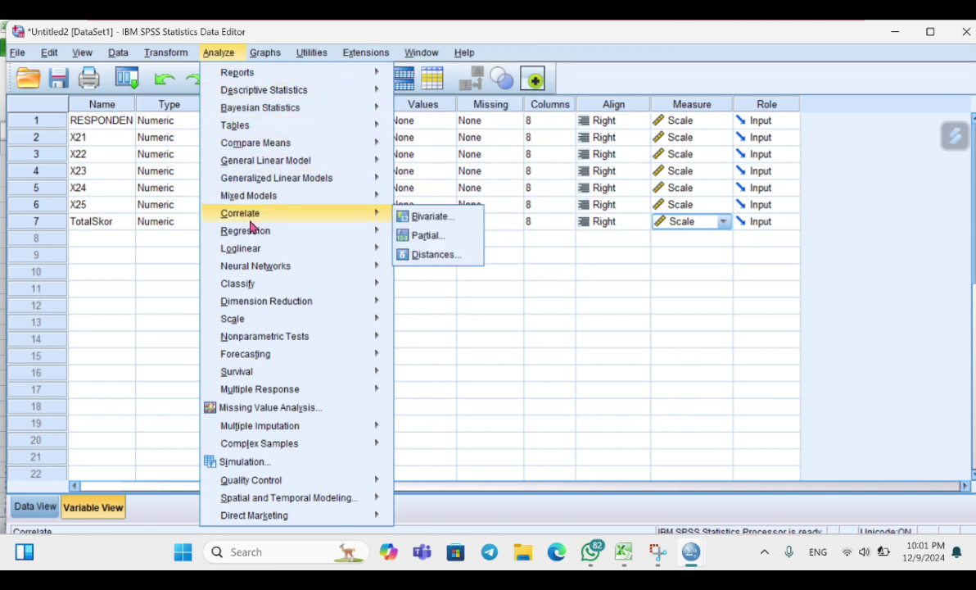
click(447, 218)
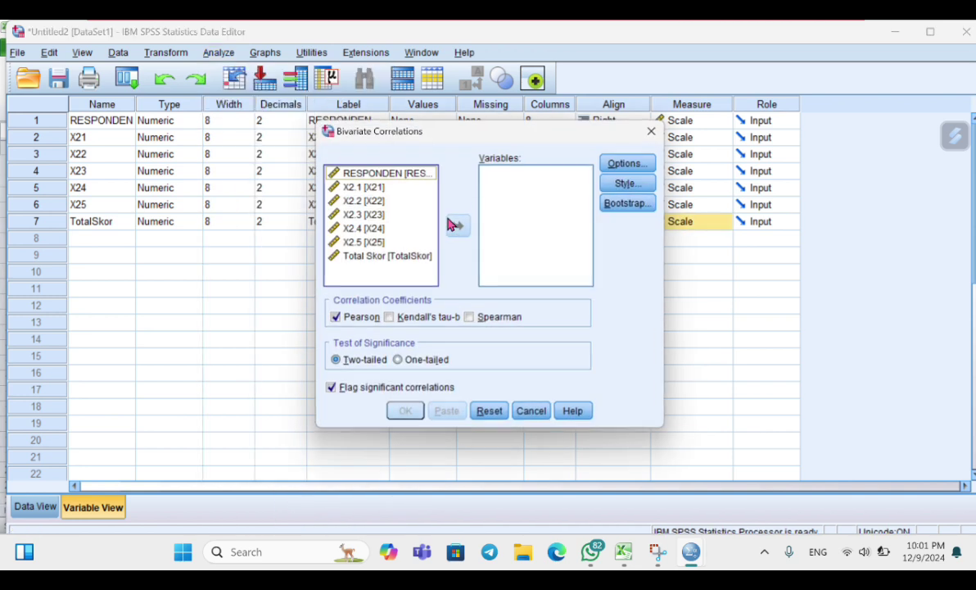
click(377, 189)
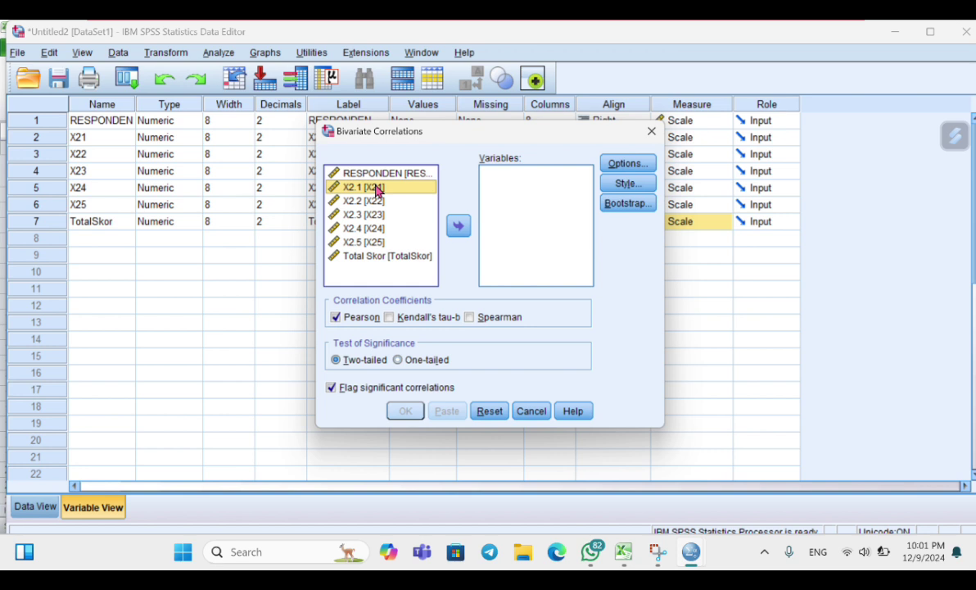
key(shift+Down)
key(shift+Down)
key(shift+Down)
key(shift+Down)
key(shift+Down)
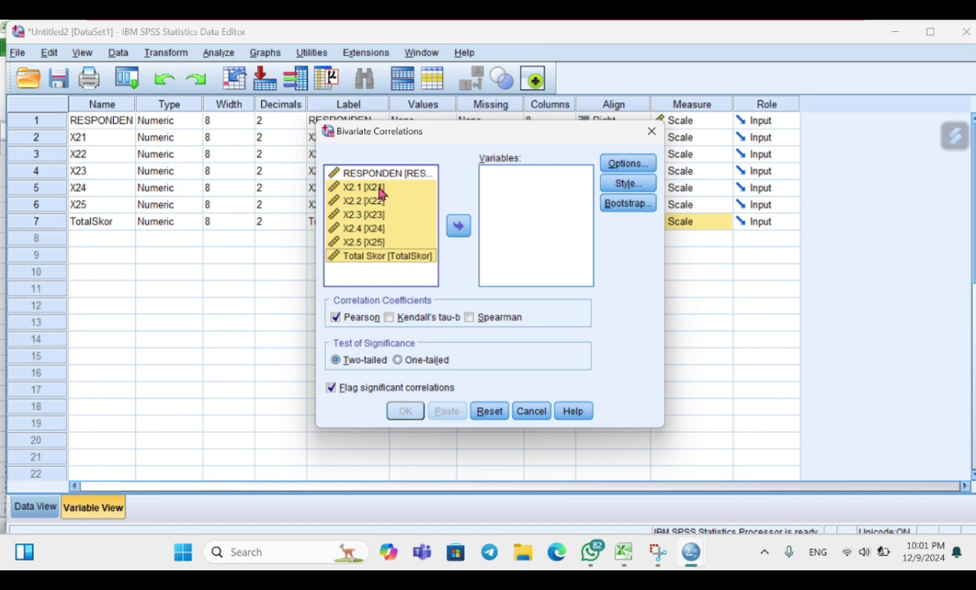
click(457, 230)
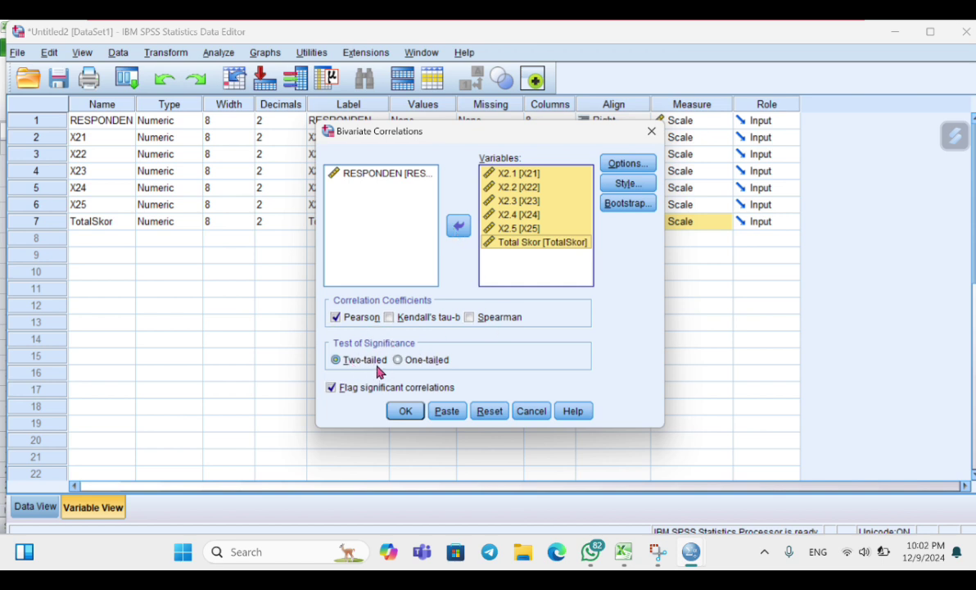
click(403, 411)
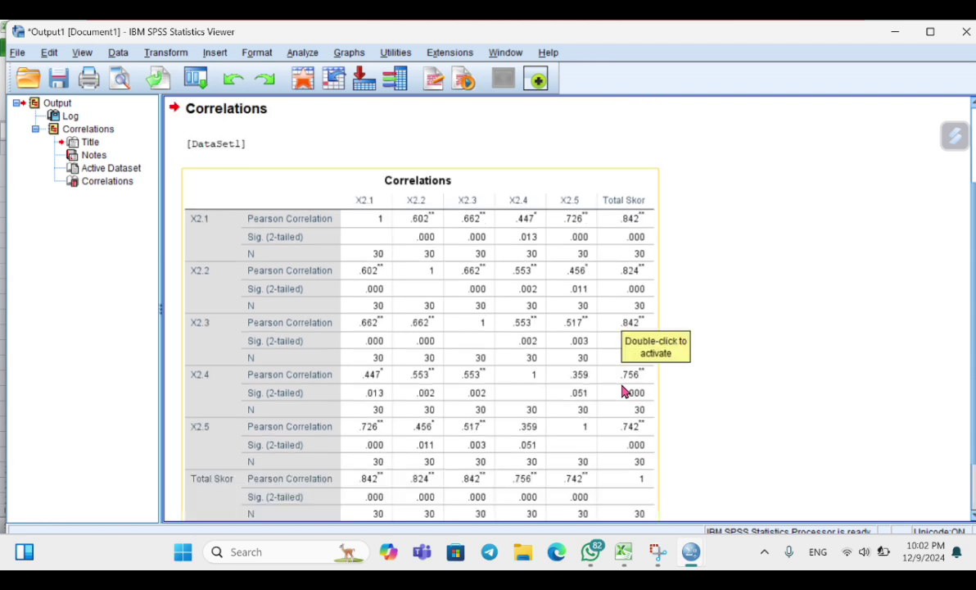
scroll(713, 389, down, 1)
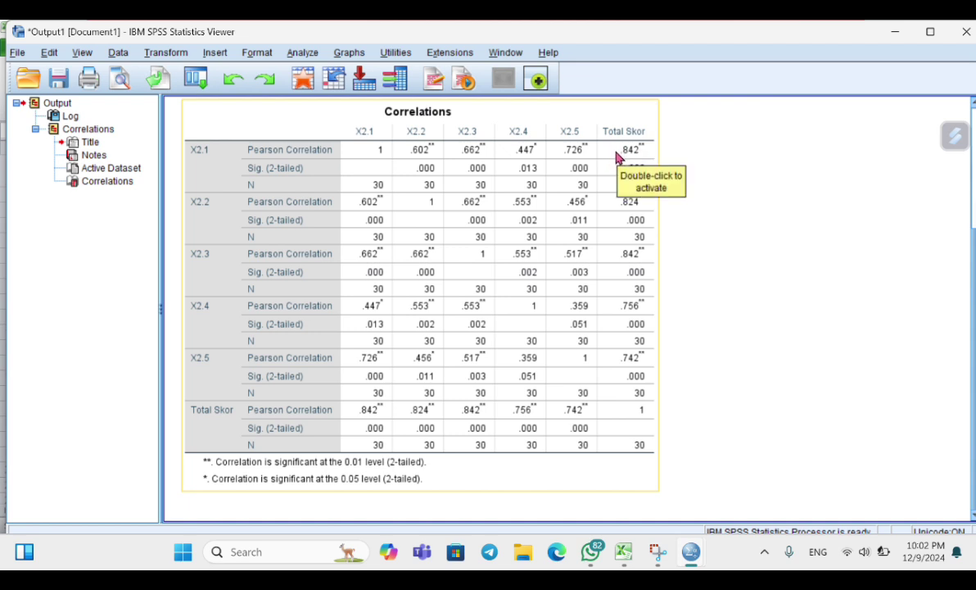
- Examine the correlation and significance of each item X2.1 through X2.5 with Total Skor in the Correlations table
click(660, 156)
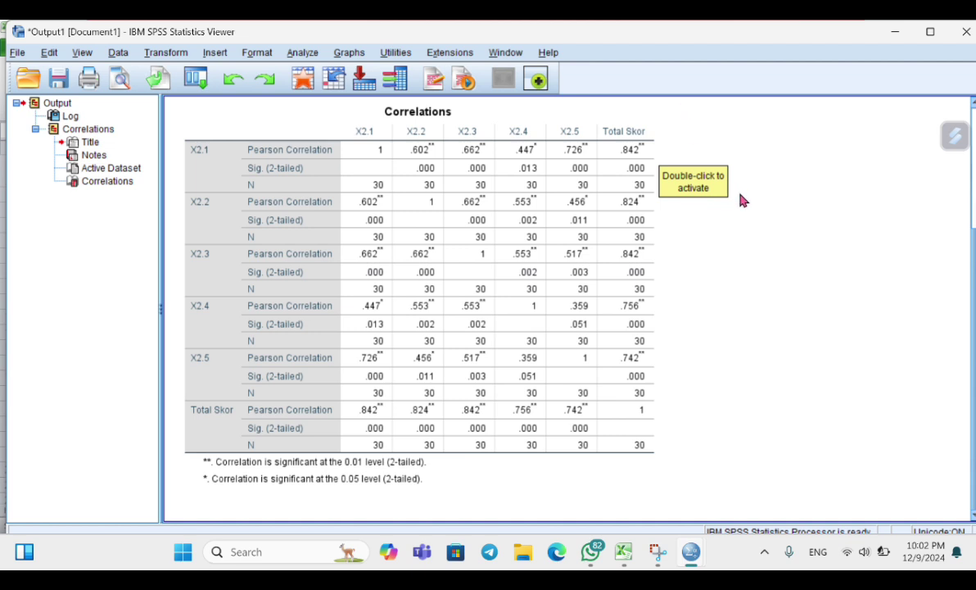
click(534, 247)
click(692, 241)
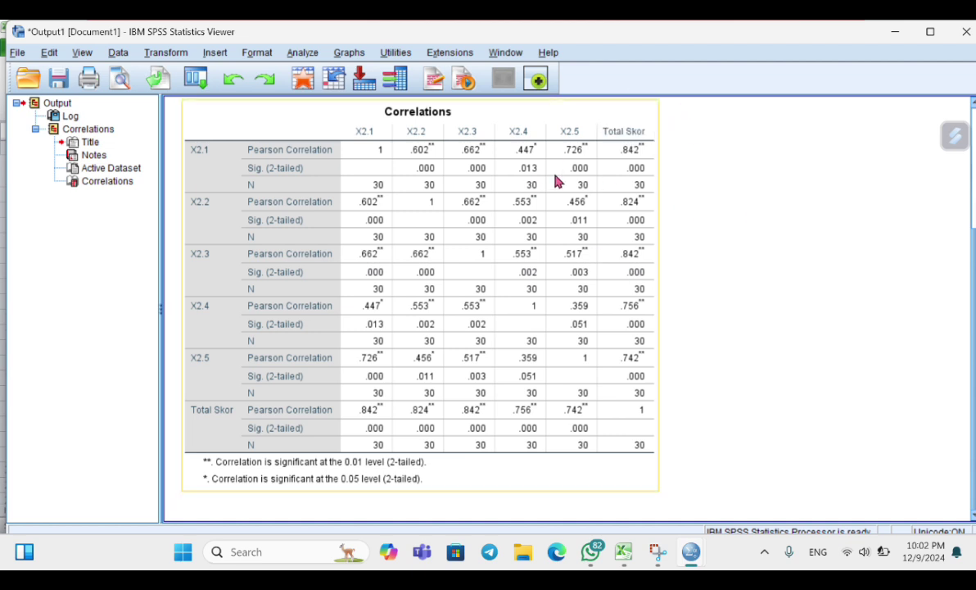
click(475, 154)
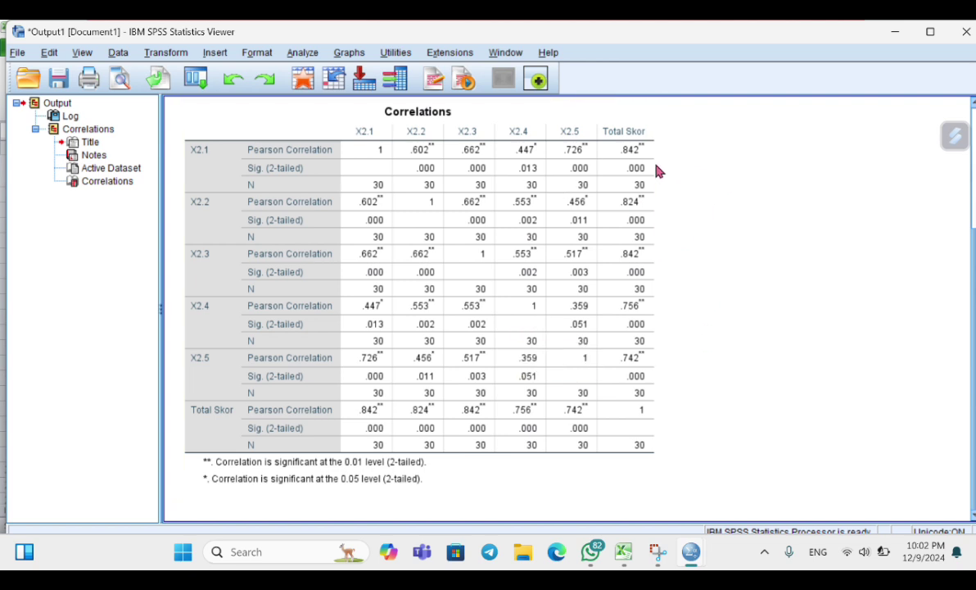
click(723, 140)
click(648, 351)
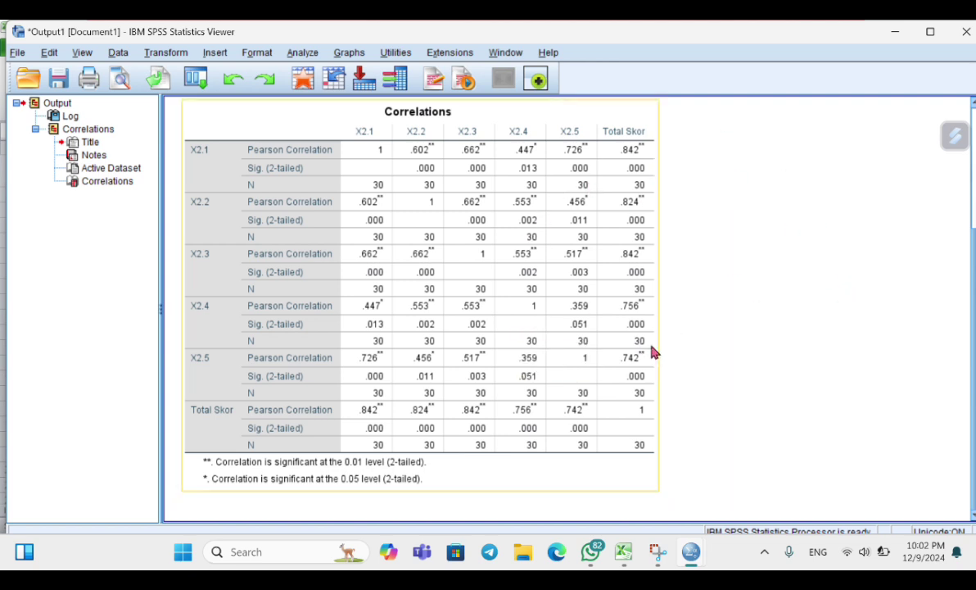
click(692, 401)
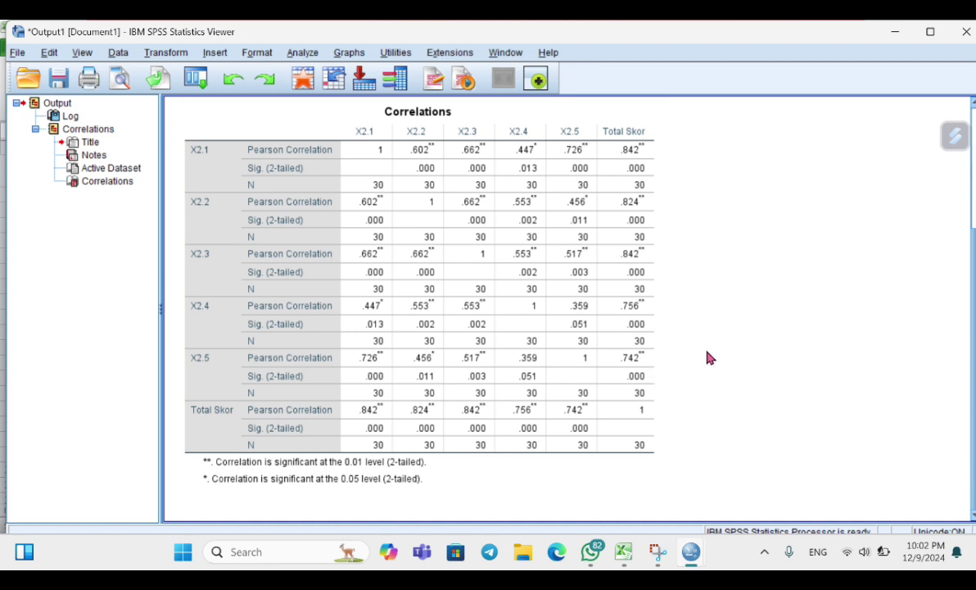
- Switch to WhatsApp and open tabel_r (1).pdf from the Statistik Sosial 5 BKI B group chat
mouse_move(592, 558)
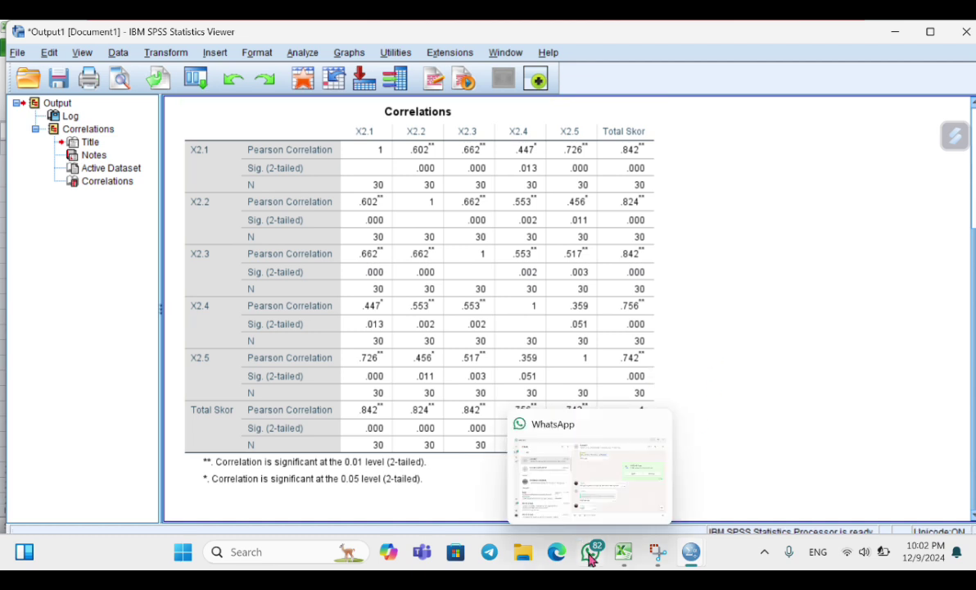
click(552, 463)
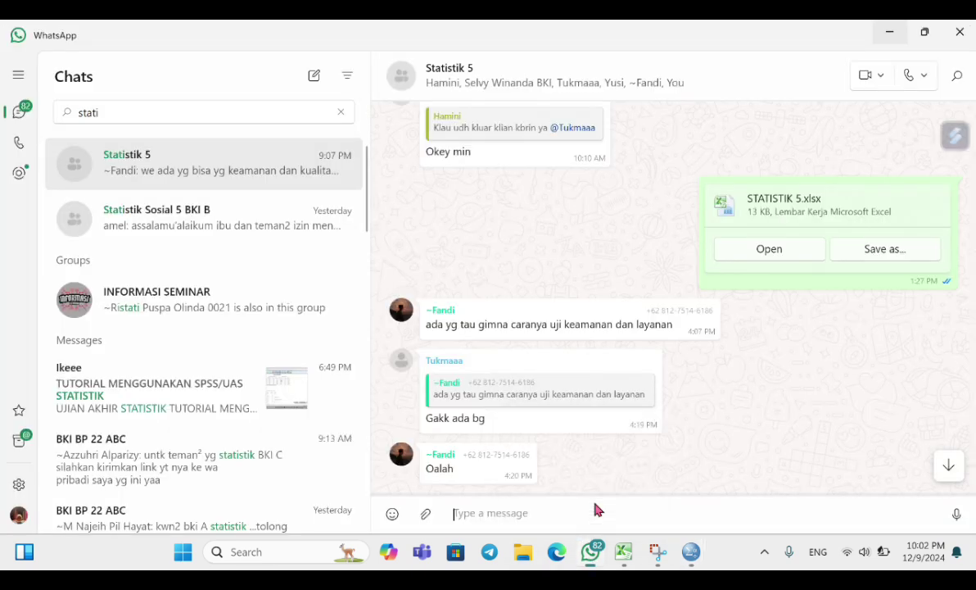
click(253, 210)
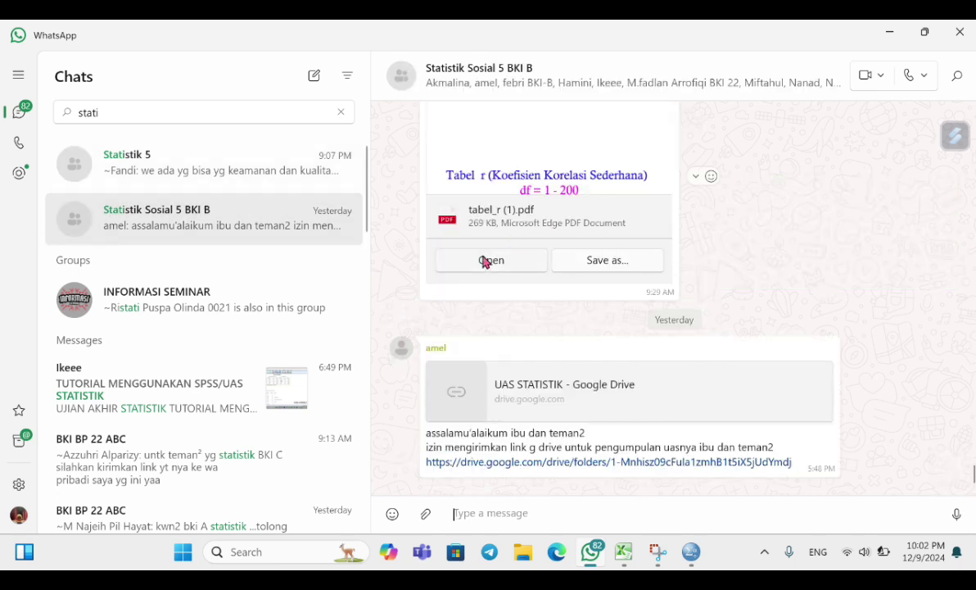
click(486, 261)
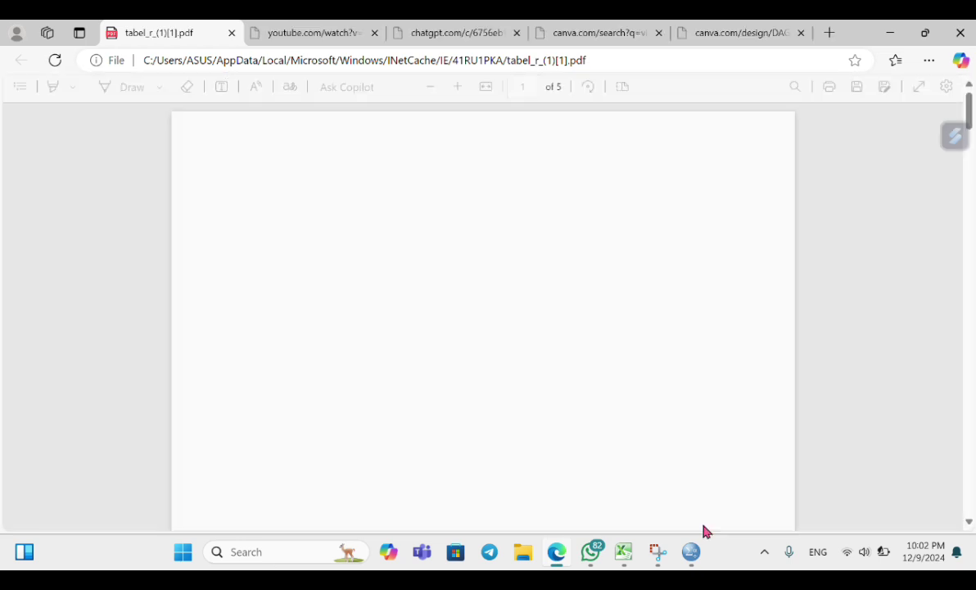
- Check the SPSS output, then return to the PDF in Edge and read the r table for df = 1 - 50 by N-2
mouse_move(692, 551)
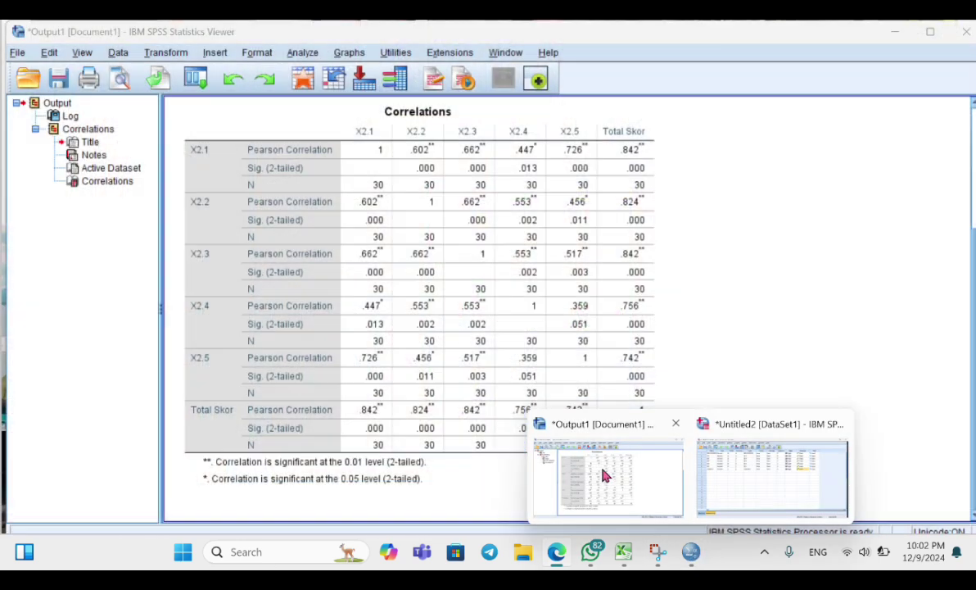
click(606, 479)
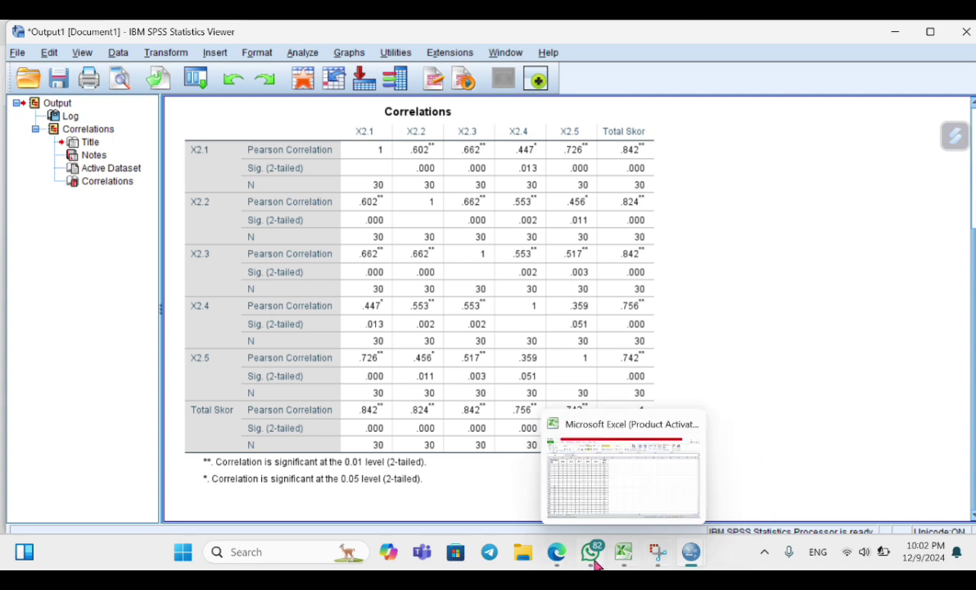
click(557, 554)
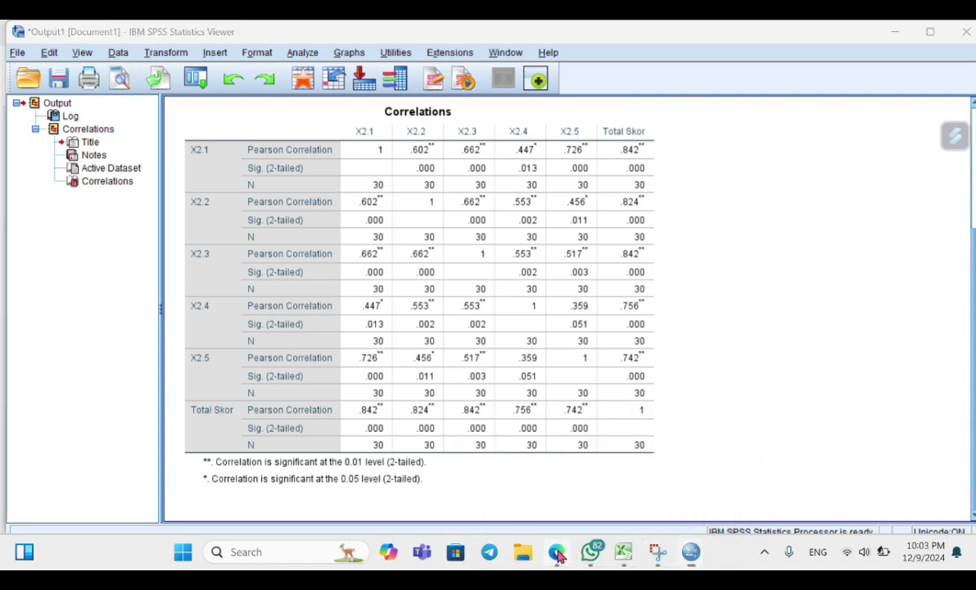
scroll(426, 320, down, 6)
scroll(427, 320, down, 10)
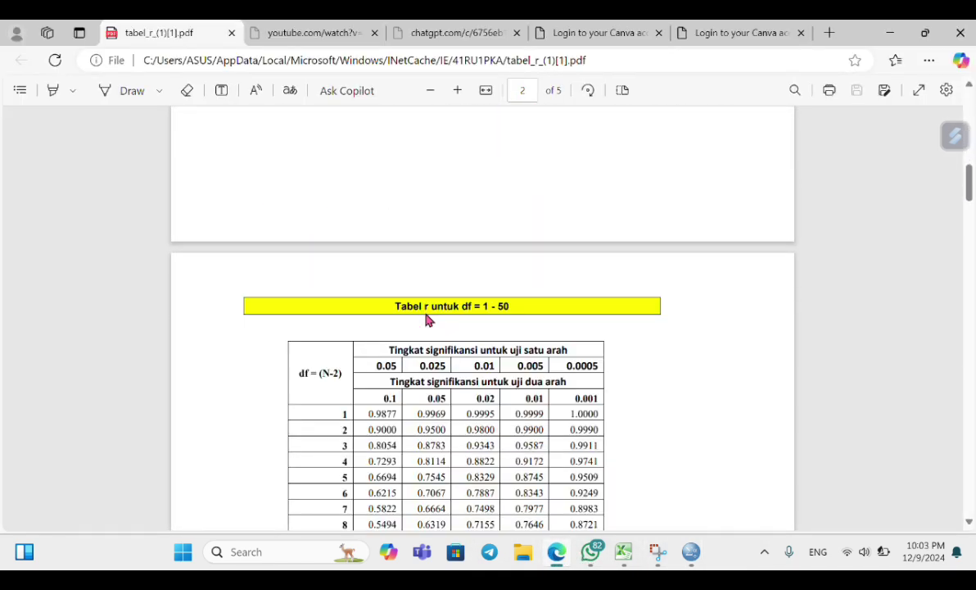
scroll(427, 320, up, 3)
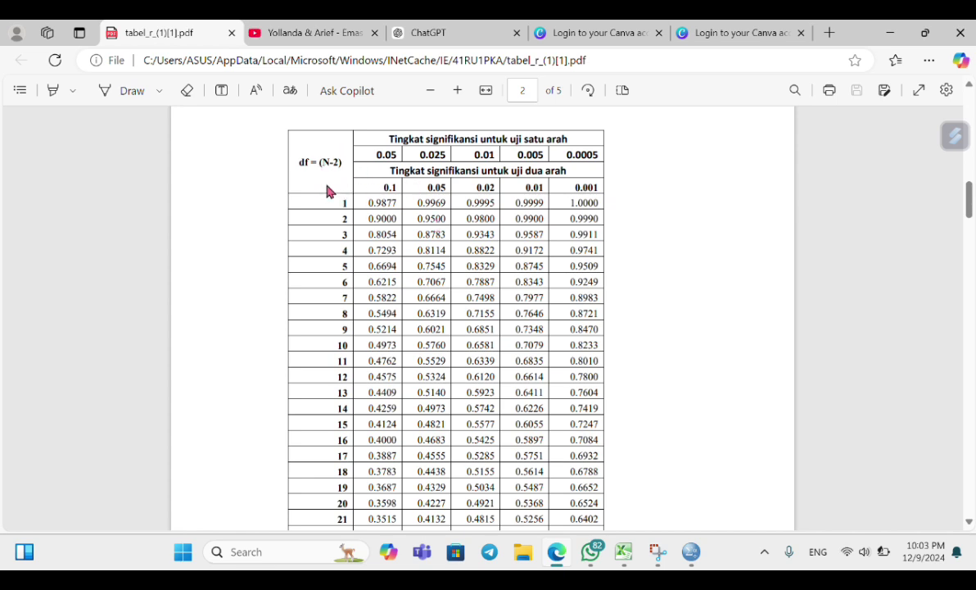
scroll(324, 191, down, 2)
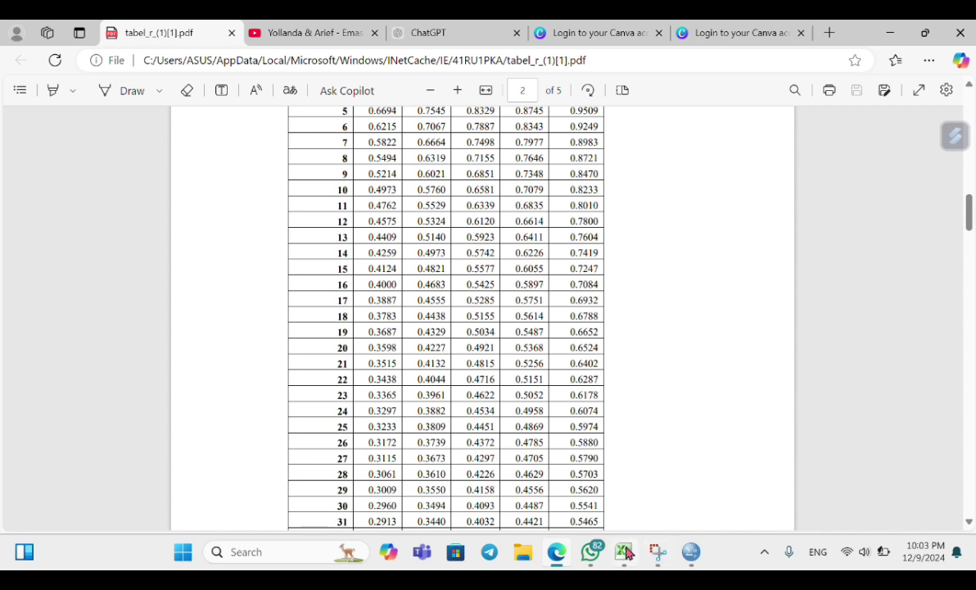
- Return to the SPSS output and compare the Total Skor correlations of the items with the r table value
mouse_move(595, 556)
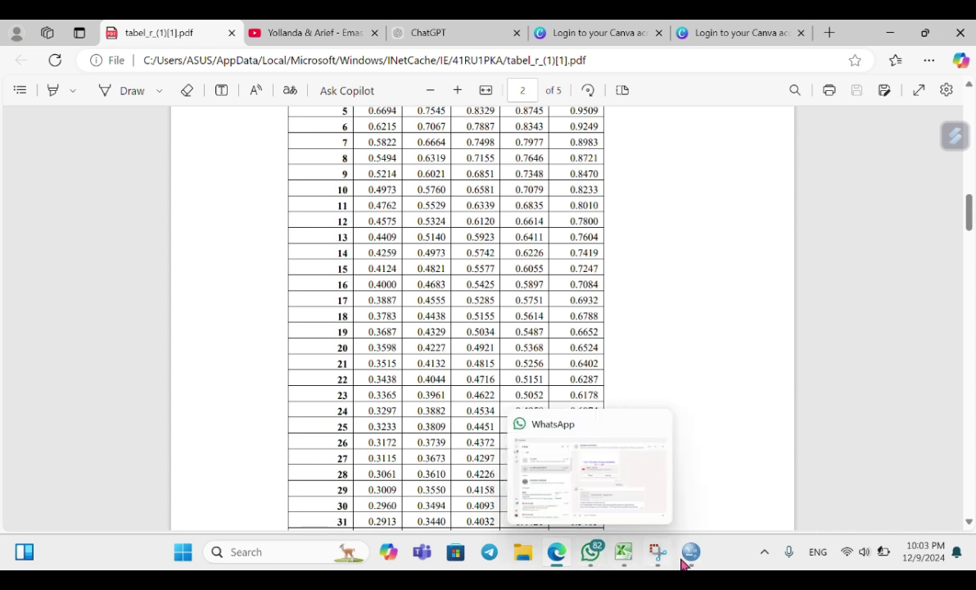
mouse_move(692, 551)
click(662, 466)
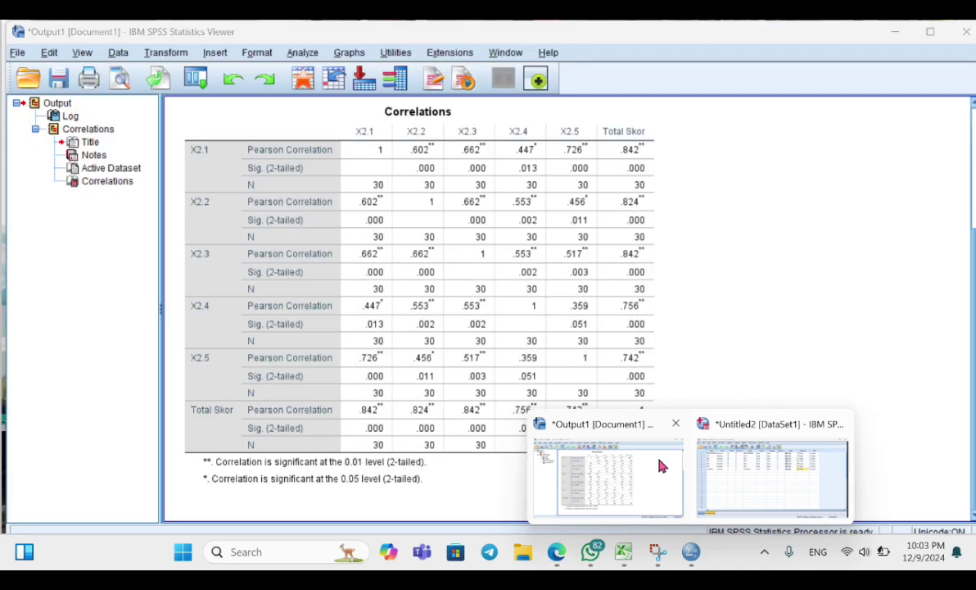
click(661, 139)
click(590, 136)
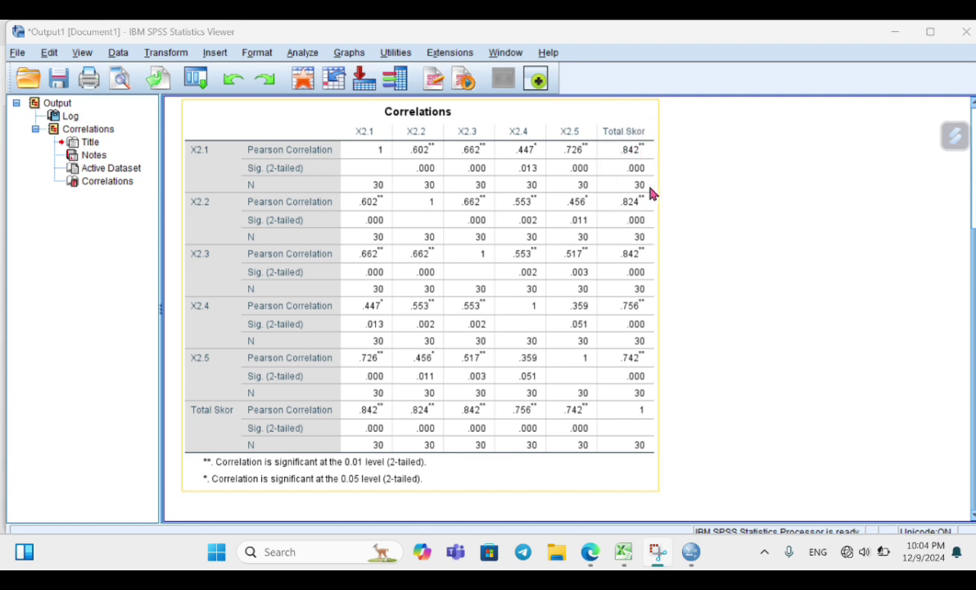
click(662, 162)
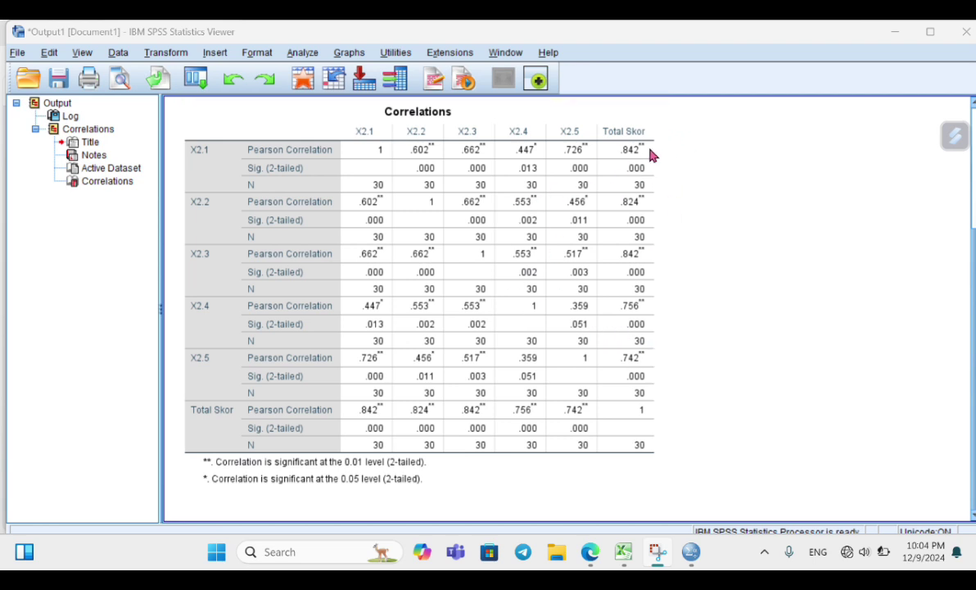
click(626, 205)
- Run a reliability analysis on items X2.1 through X2.5 with the Alpha model and review the Cronbach's Alpha result
click(303, 52)
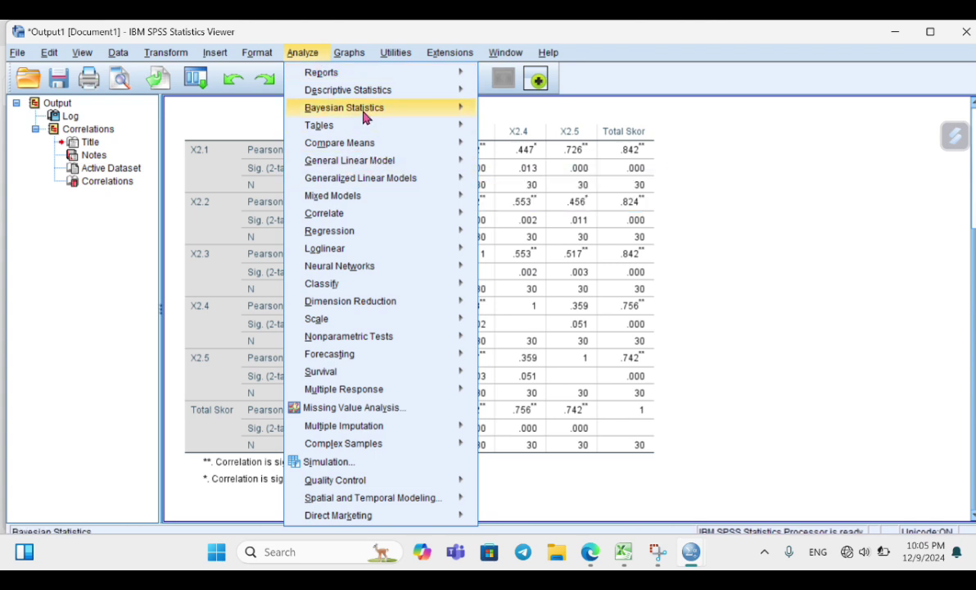
mouse_move(366, 324)
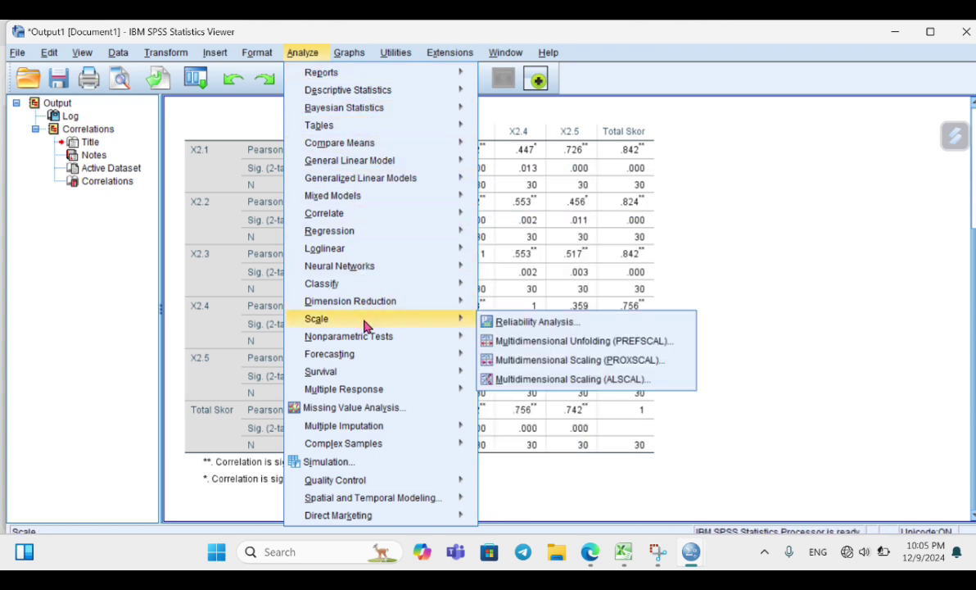
click(595, 327)
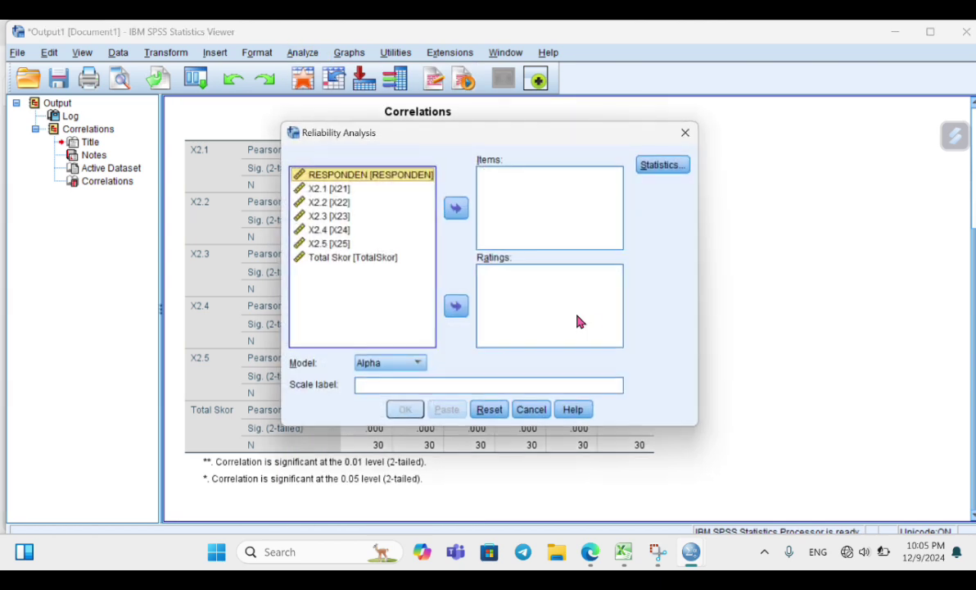
click(331, 189)
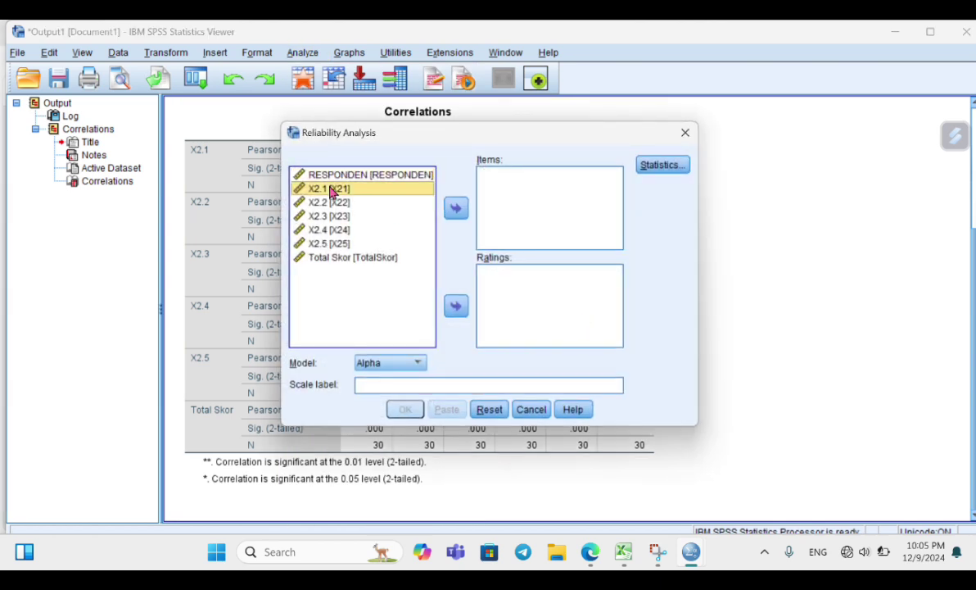
key(shift+Down)
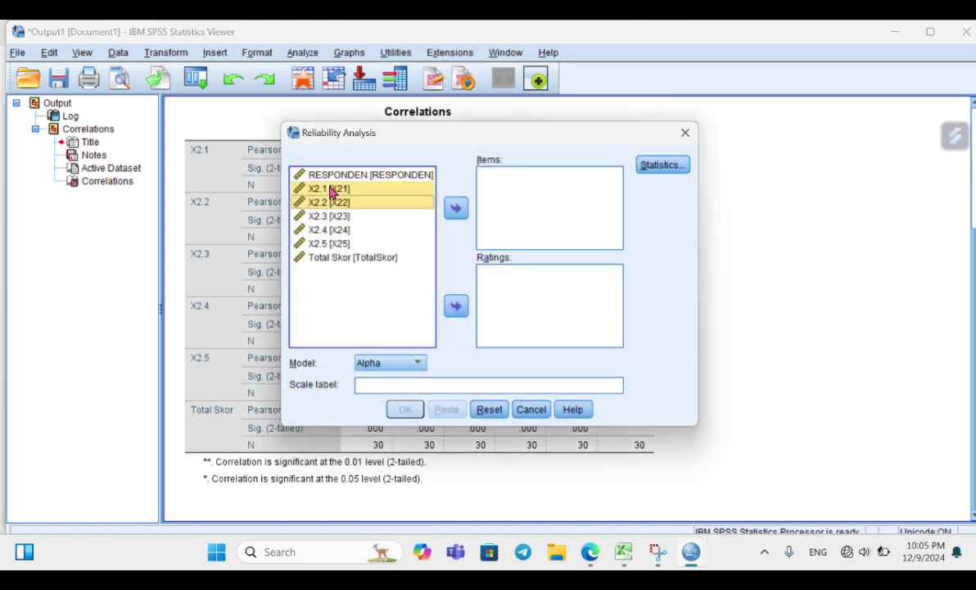
key(shift+Down)
key(shift+Down)
key(shift+Down)
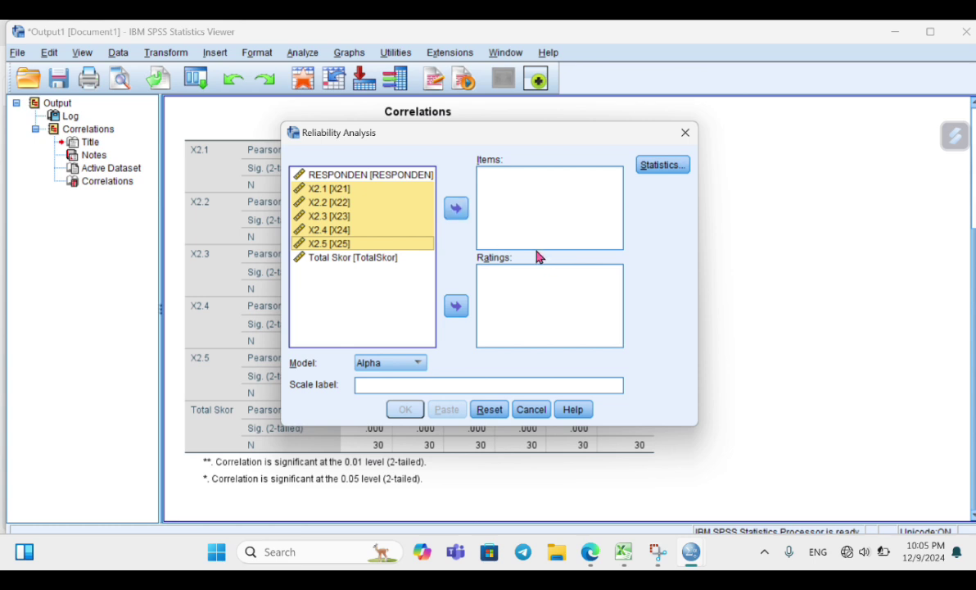
click(456, 211)
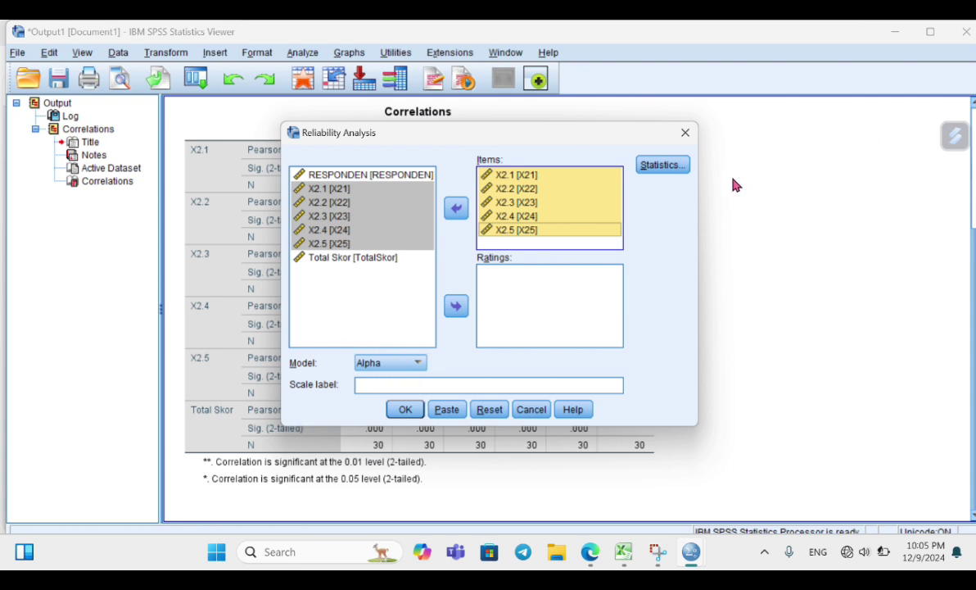
click(405, 410)
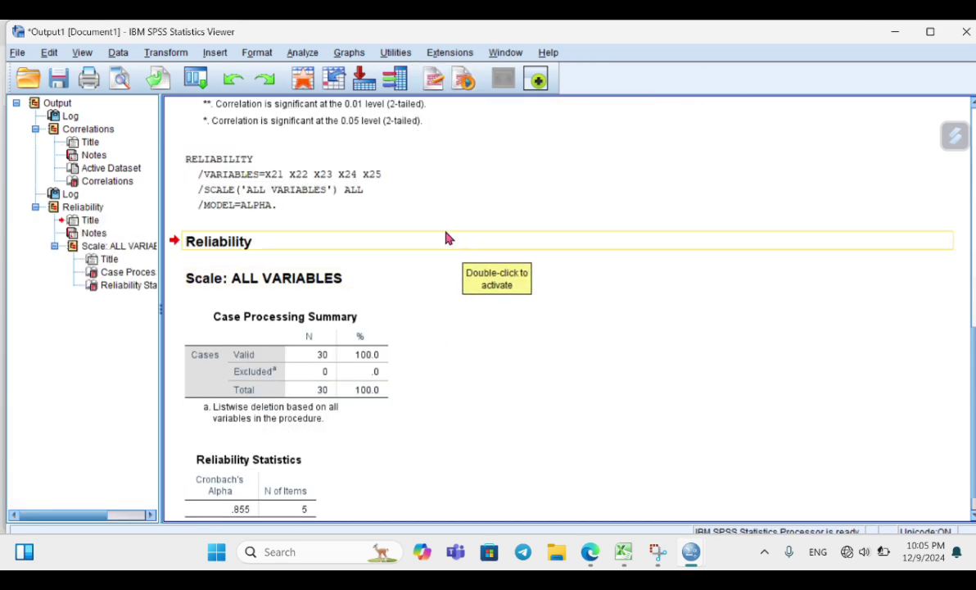
scroll(343, 252, down, 1)
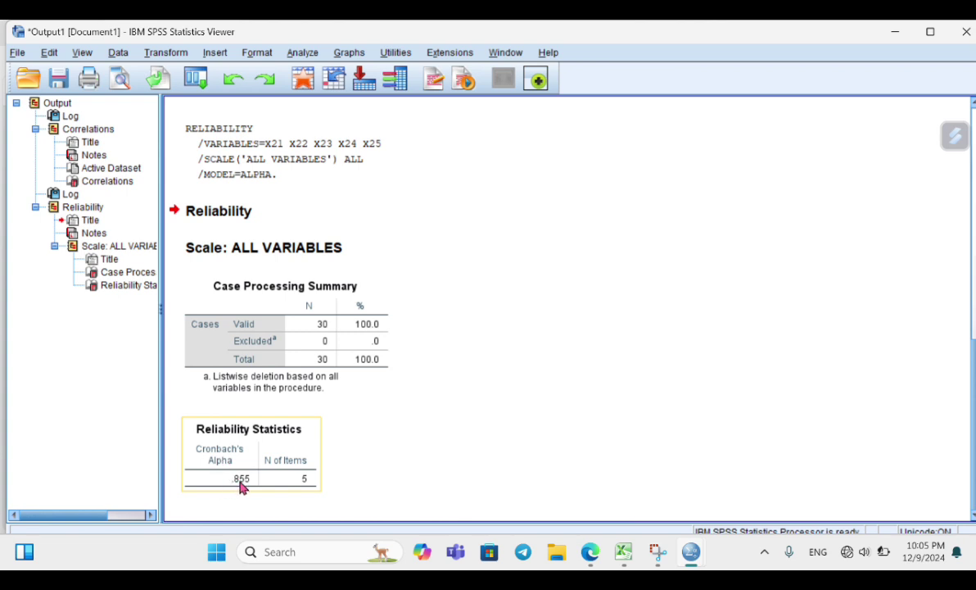
click(370, 471)
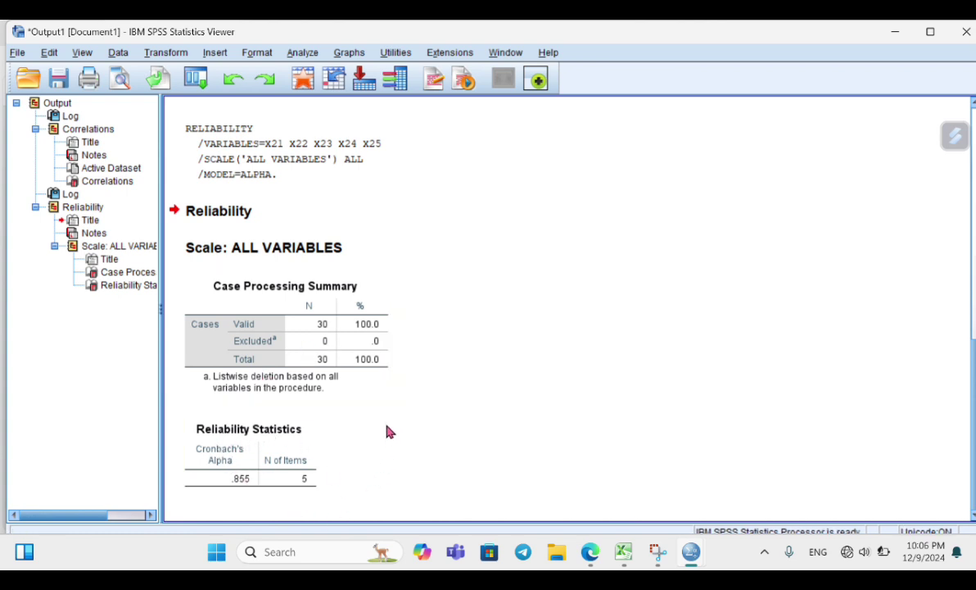
- Set up an Explore analysis under descriptive statistics with X2.1 through X2.5 as the dependent variables
click(302, 53)
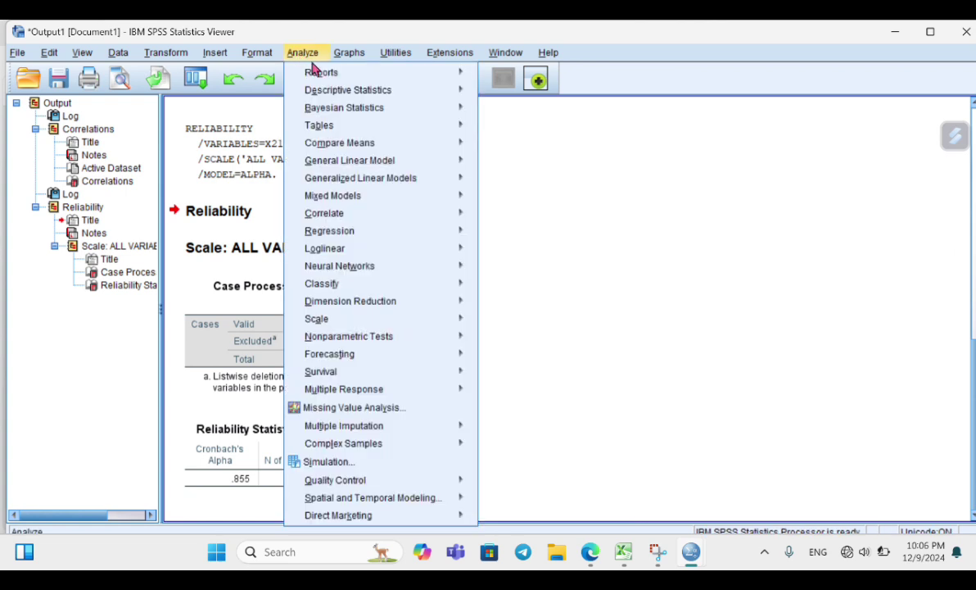
mouse_move(308, 72)
mouse_move(338, 91)
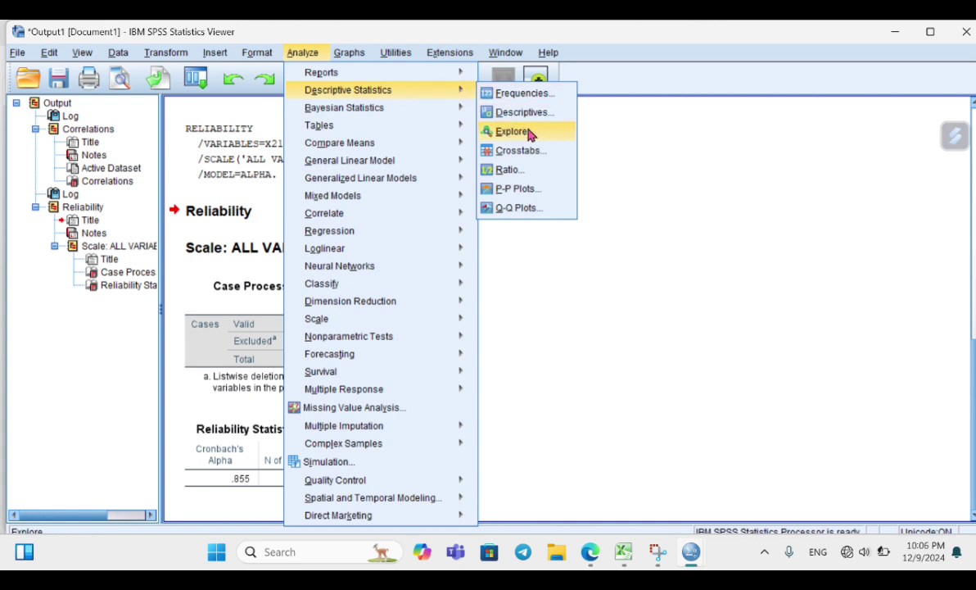
click(514, 132)
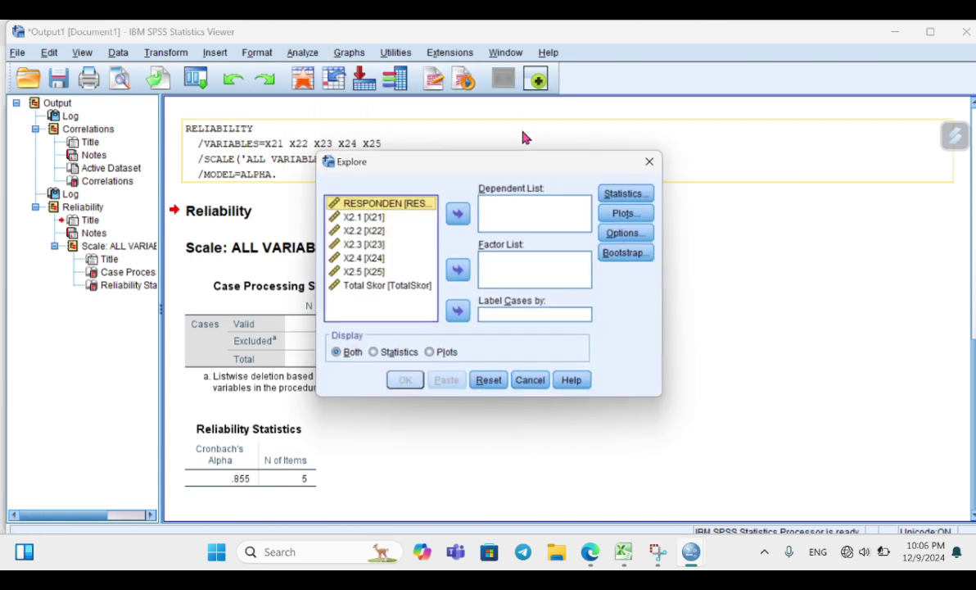
click(364, 217)
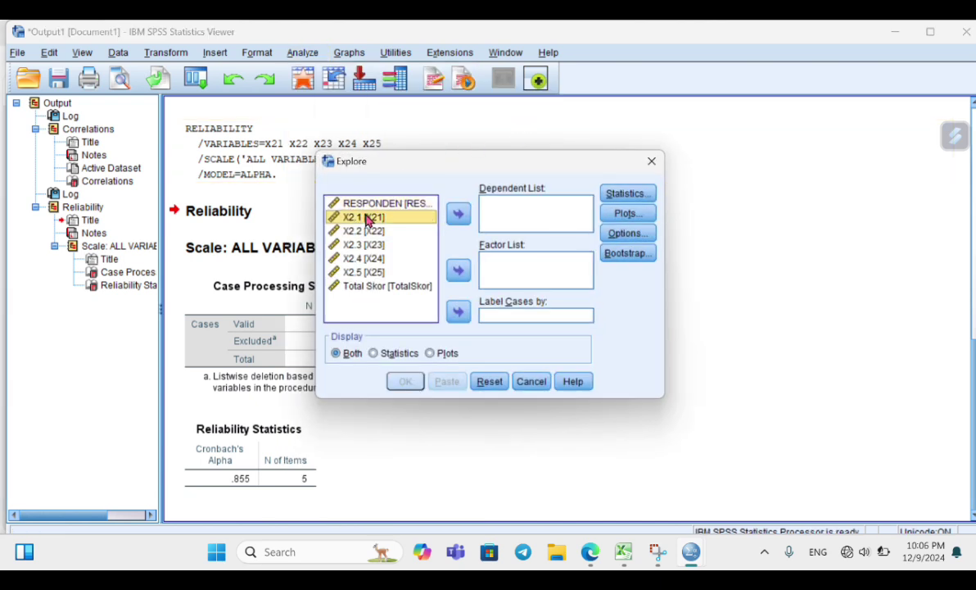
key(shift+Down)
key(shift+Down)
key(shift+Down)
key(shift+Down)
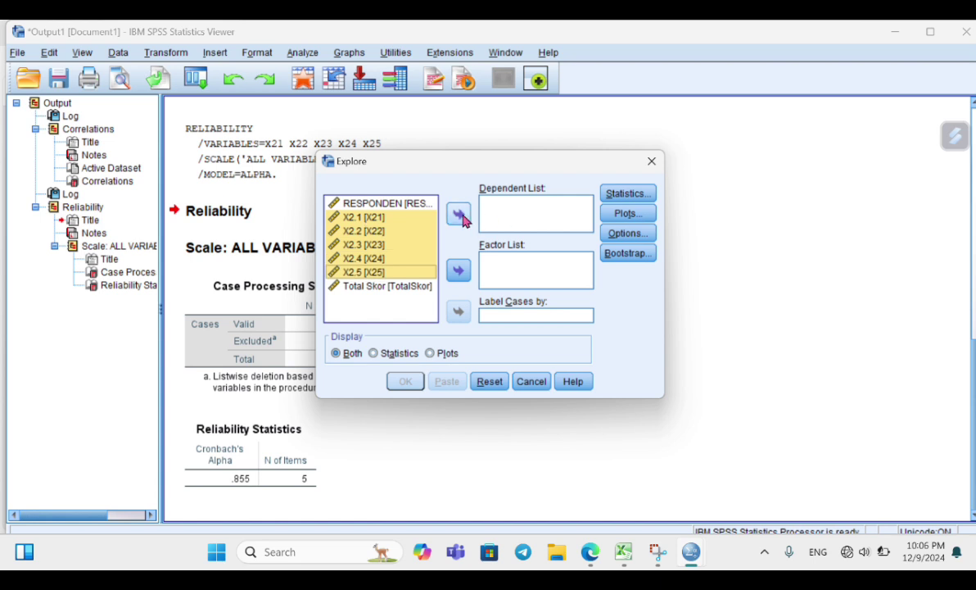
click(464, 221)
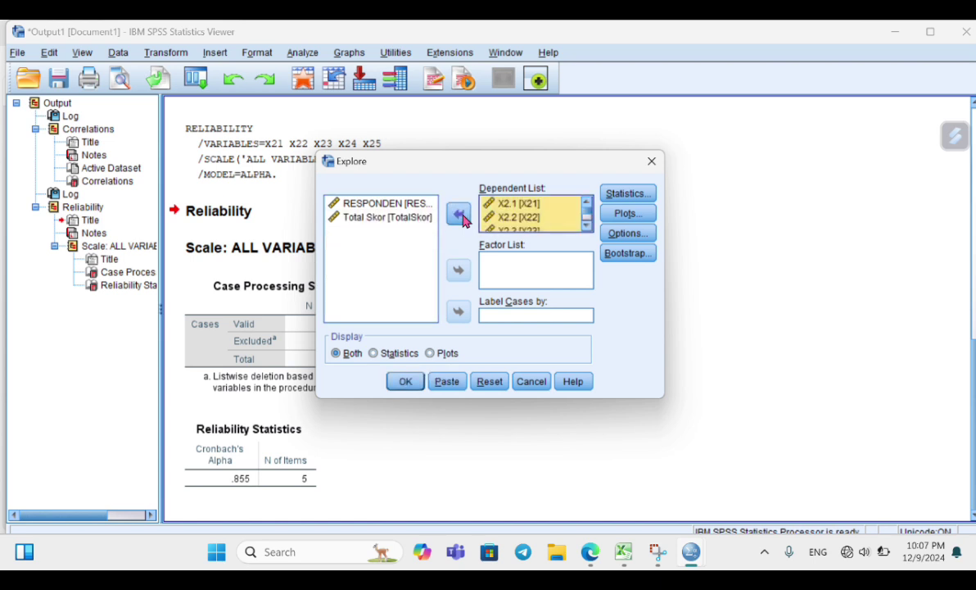
- Enable normality plots with tests for the Explore analysis and run it
click(626, 213)
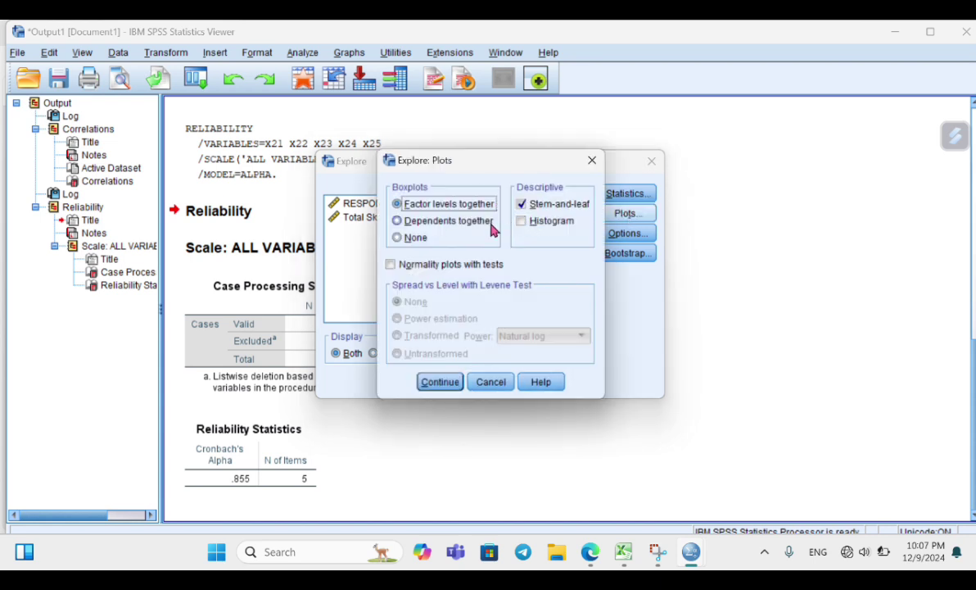
click(392, 266)
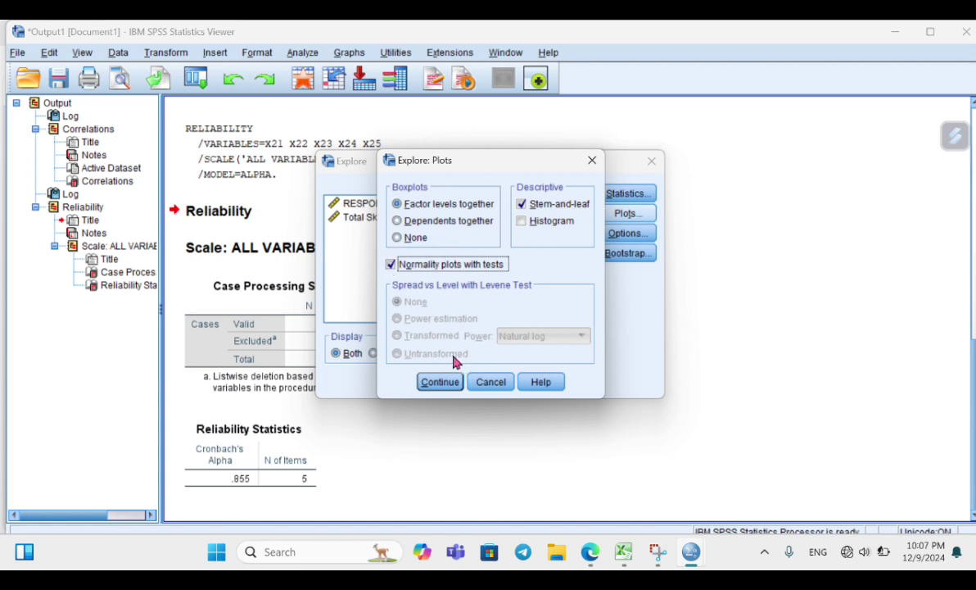
click(448, 385)
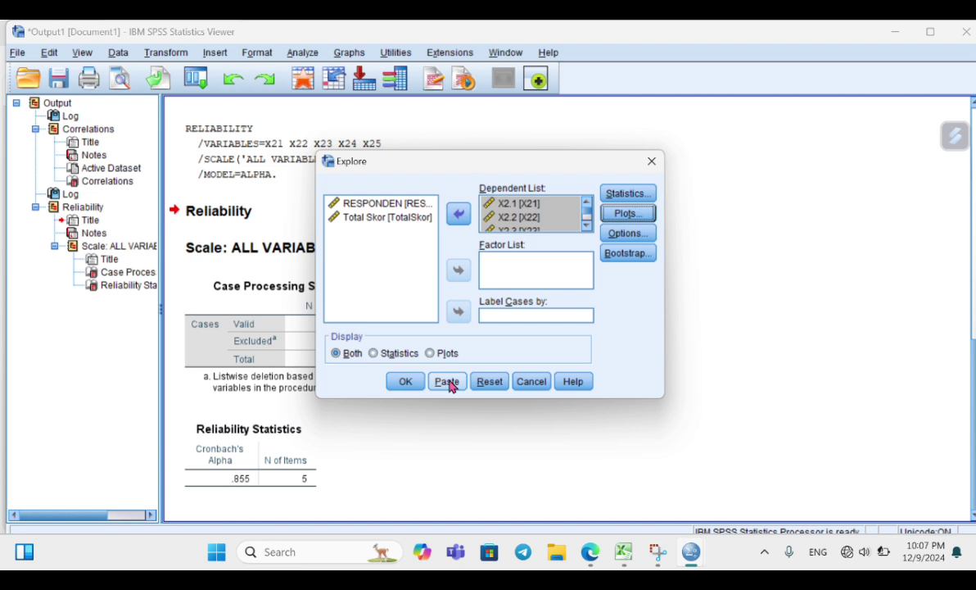
click(400, 386)
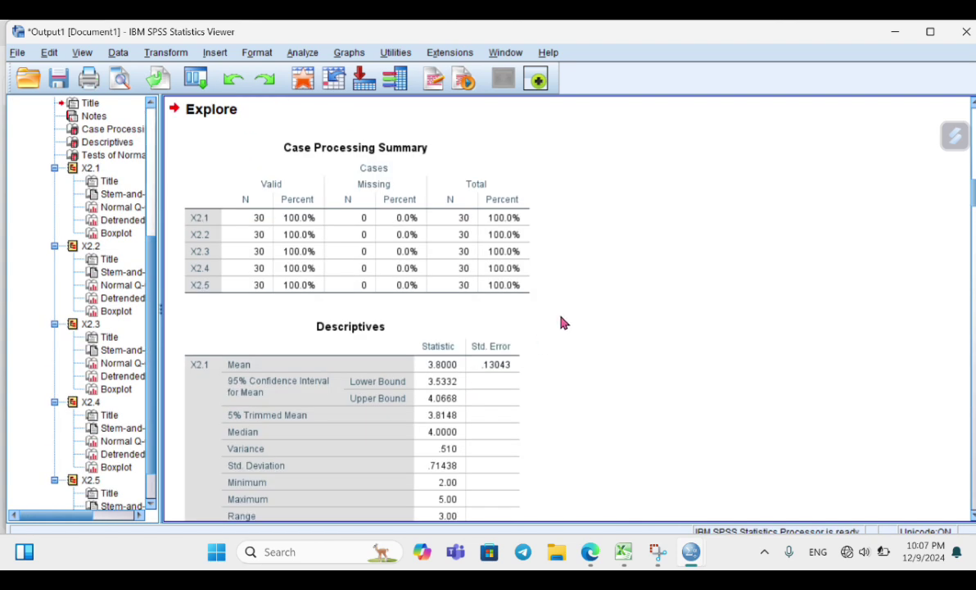
- Review the Explore output for X2.1 through X2.5, examining the Kolmogorov-Smirnov and Shapiro-Wilk significance values in the Tests of Normality table
scroll(563, 322, down, 2)
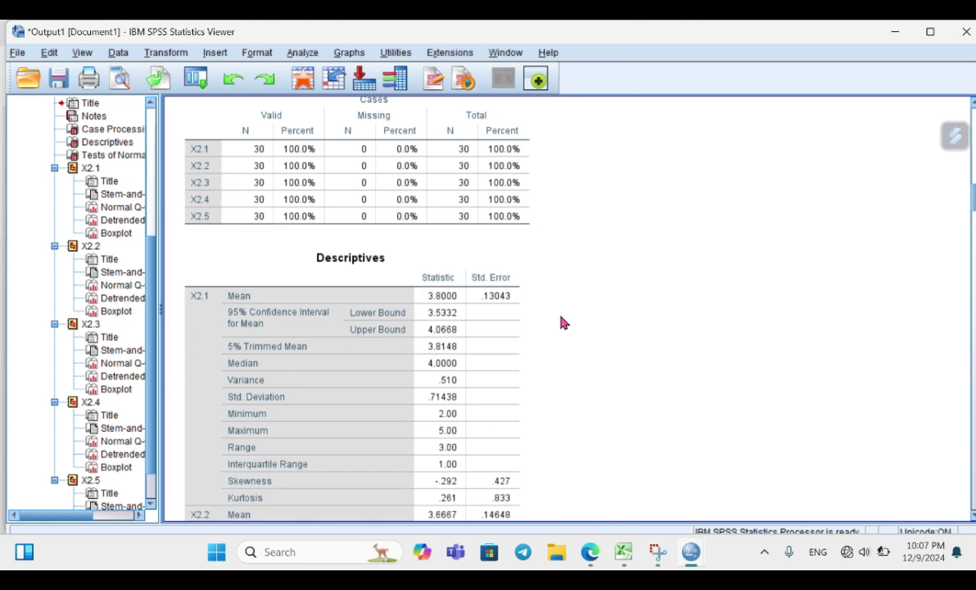
scroll(563, 321, down, 12)
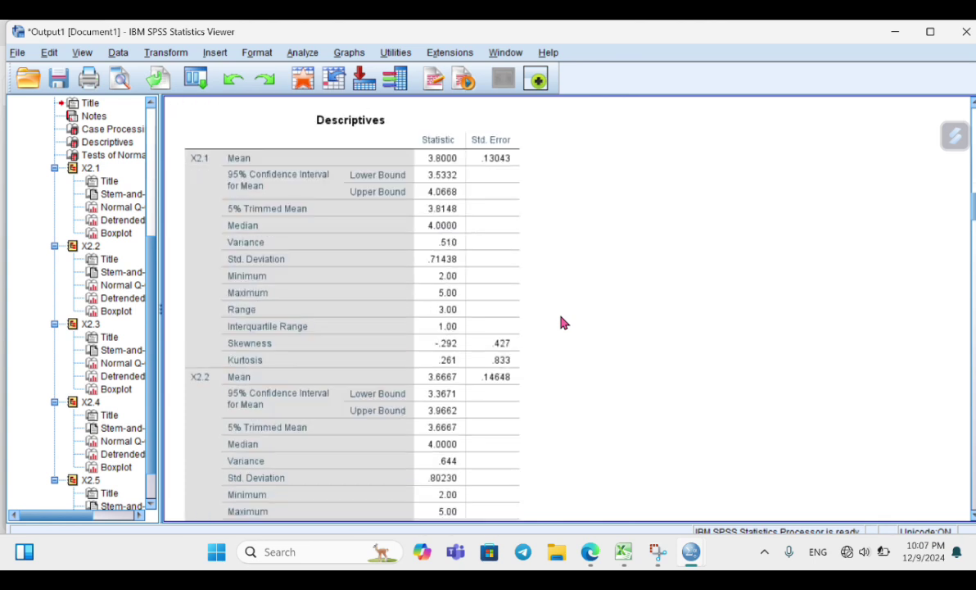
scroll(564, 321, down, 20)
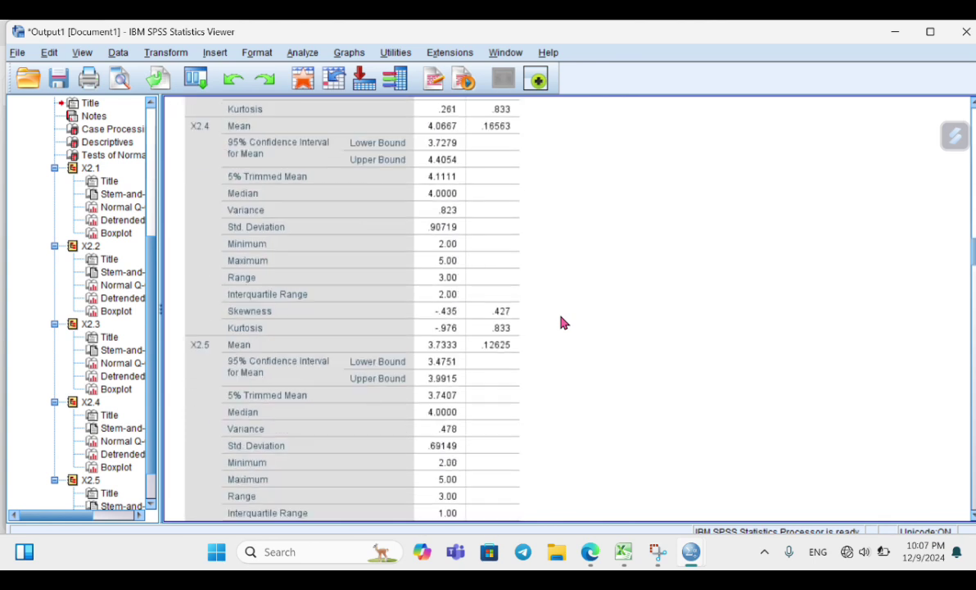
scroll(563, 322, down, 5)
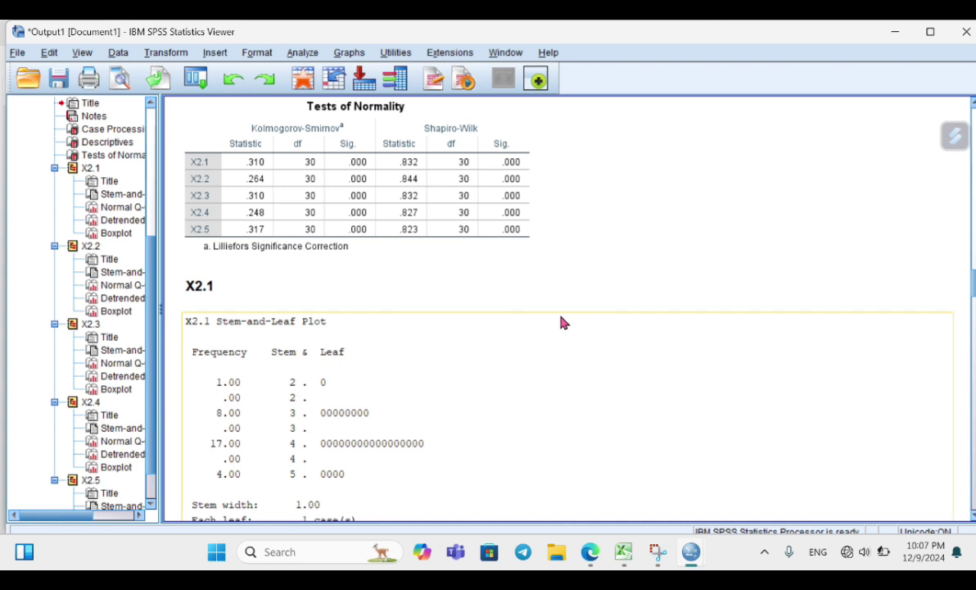
scroll(562, 322, up, 4)
click(276, 170)
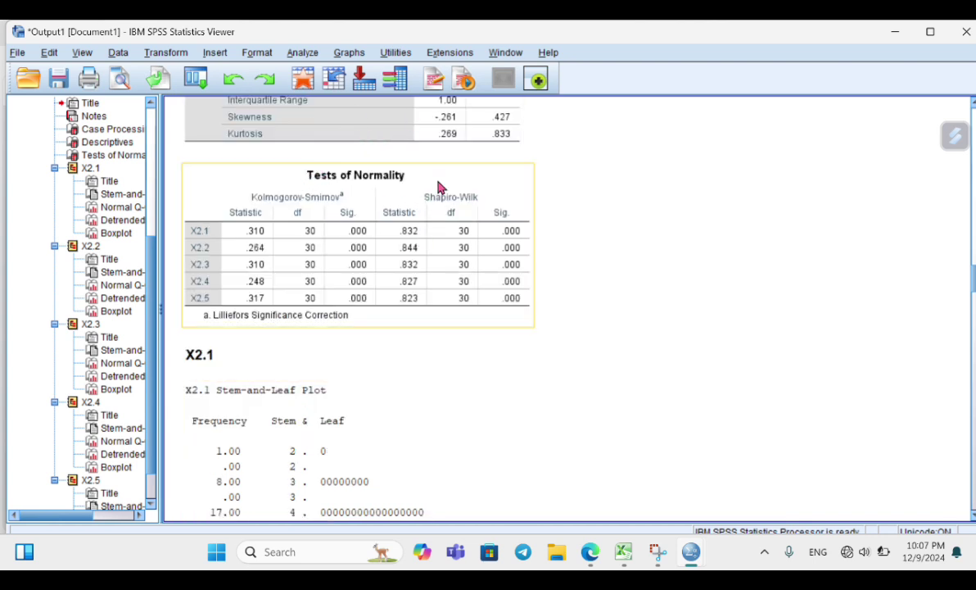
click(365, 154)
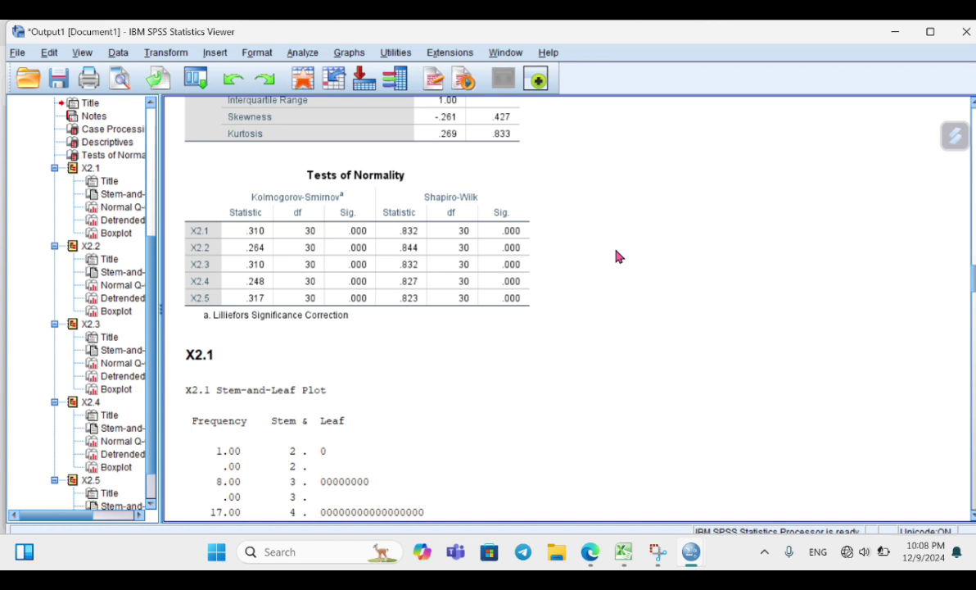
click(481, 176)
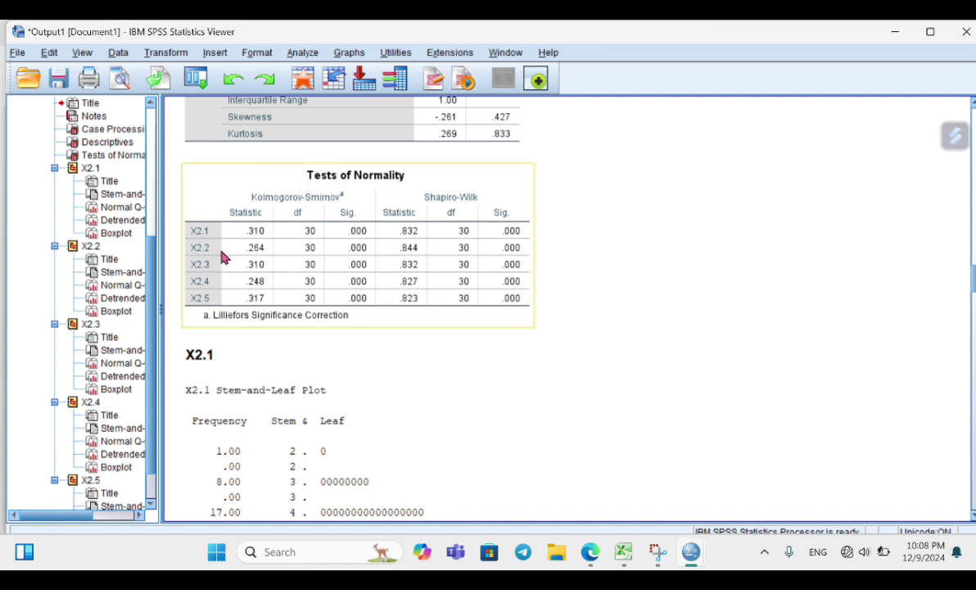
click(647, 281)
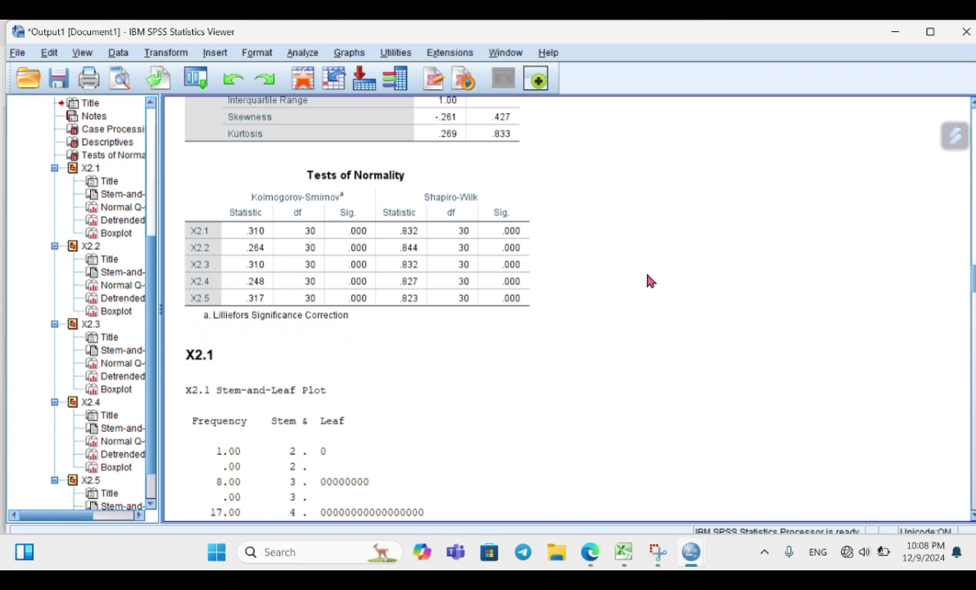
- Recheck the Correlations and Reliability Statistics tables, then return through the Descriptives to the Tests of Normality table
scroll(647, 281, up, 15)
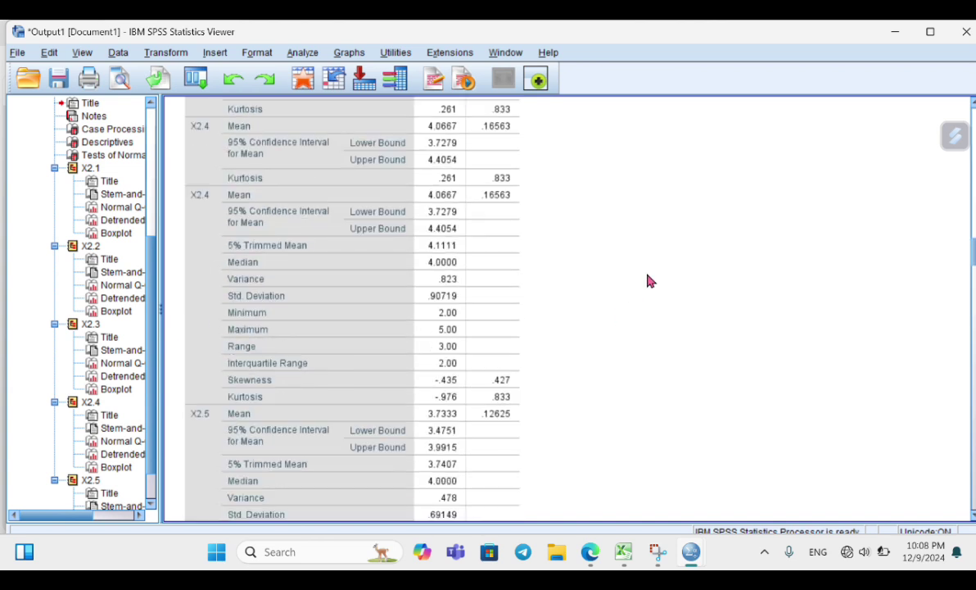
scroll(647, 281, up, 20)
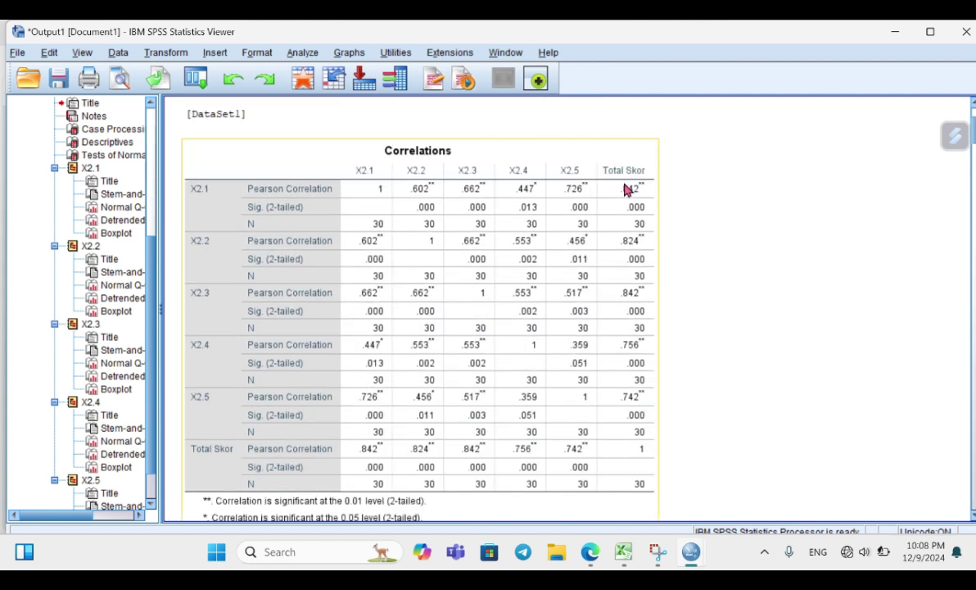
scroll(628, 252, down, 10)
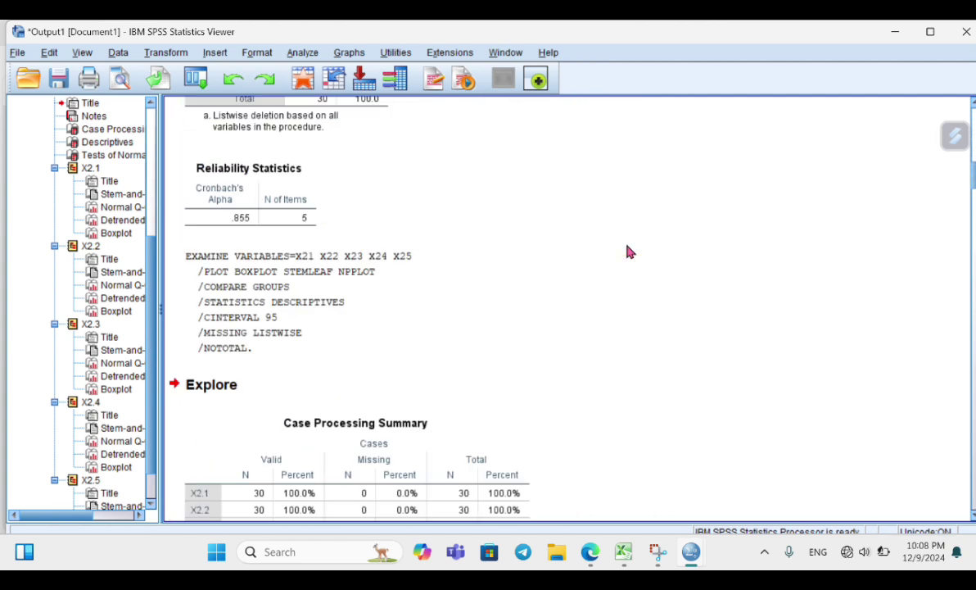
scroll(628, 252, up, 3)
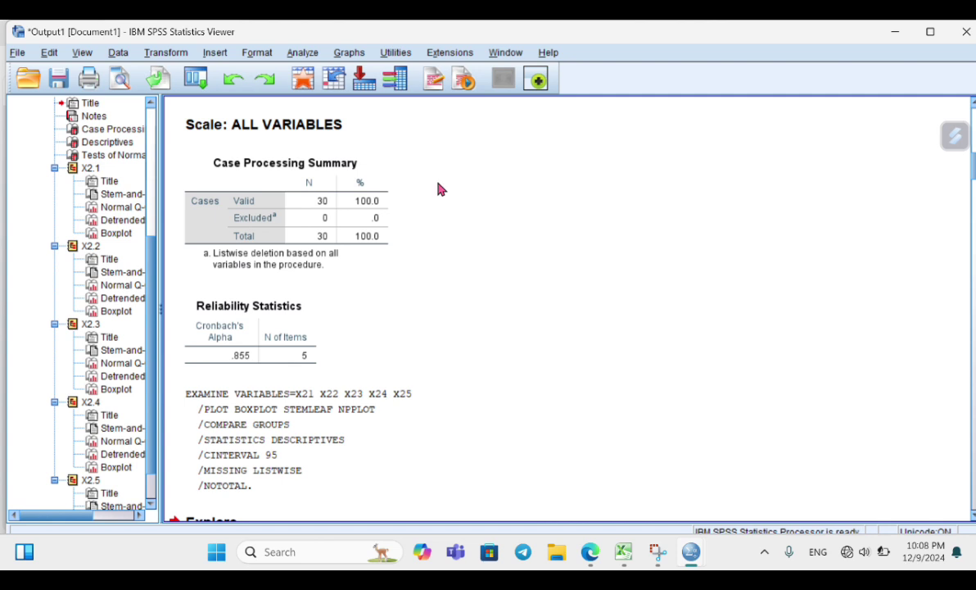
scroll(307, 365, down, 10)
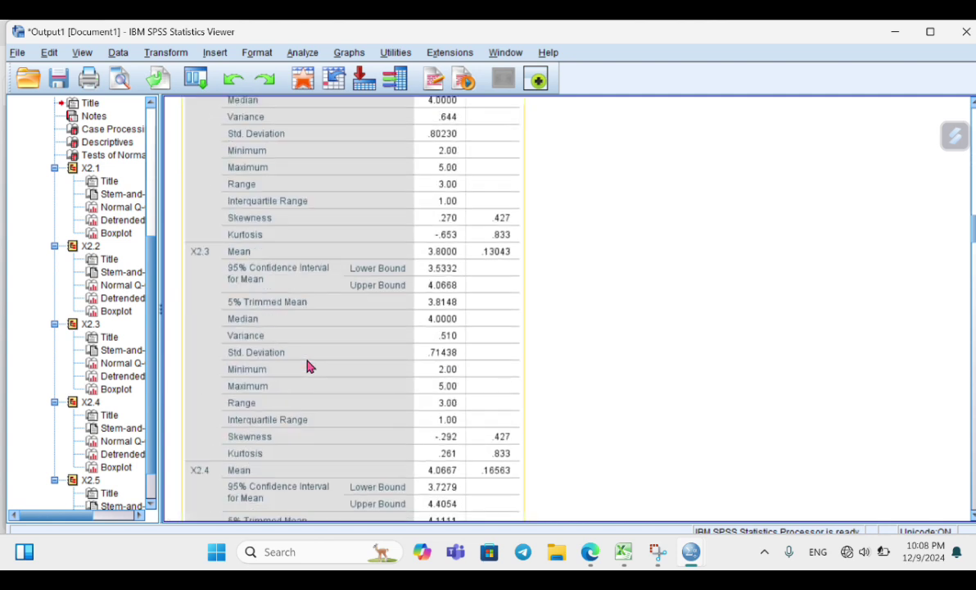
scroll(307, 366, down, 15)
scroll(307, 367, up, 10)
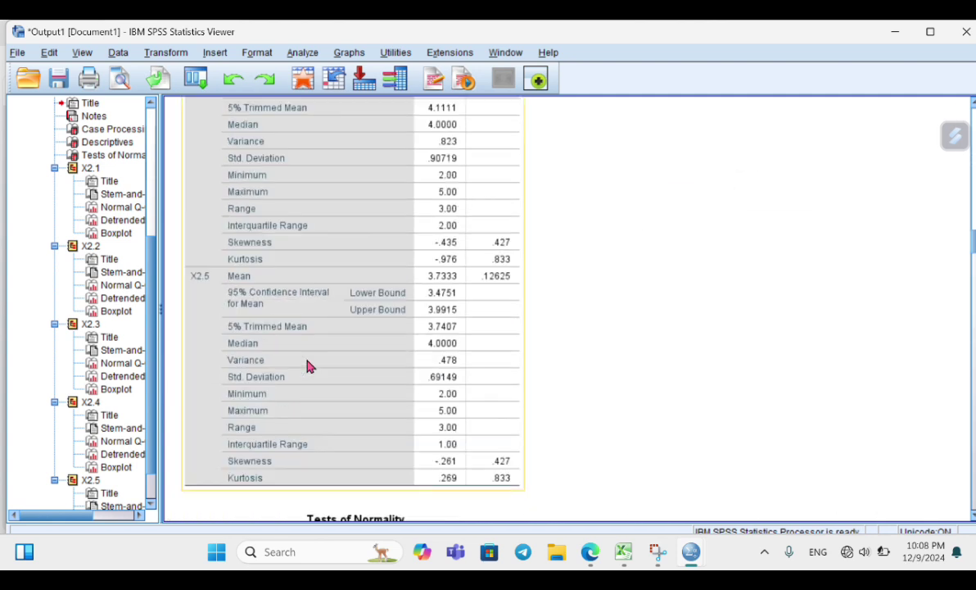
scroll(308, 366, down, 4)
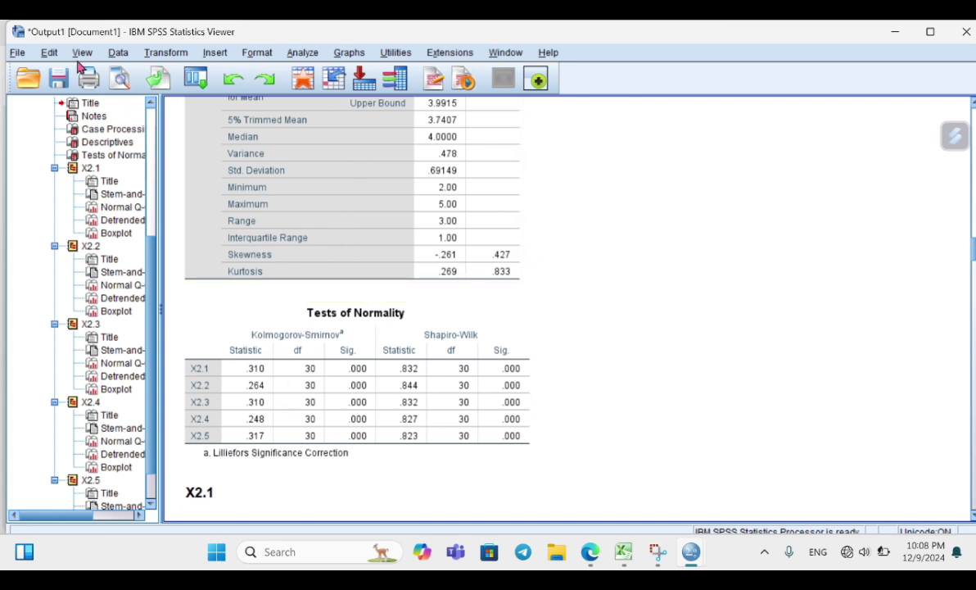
- Create a new empty dataset and show its data grid
click(17, 53)
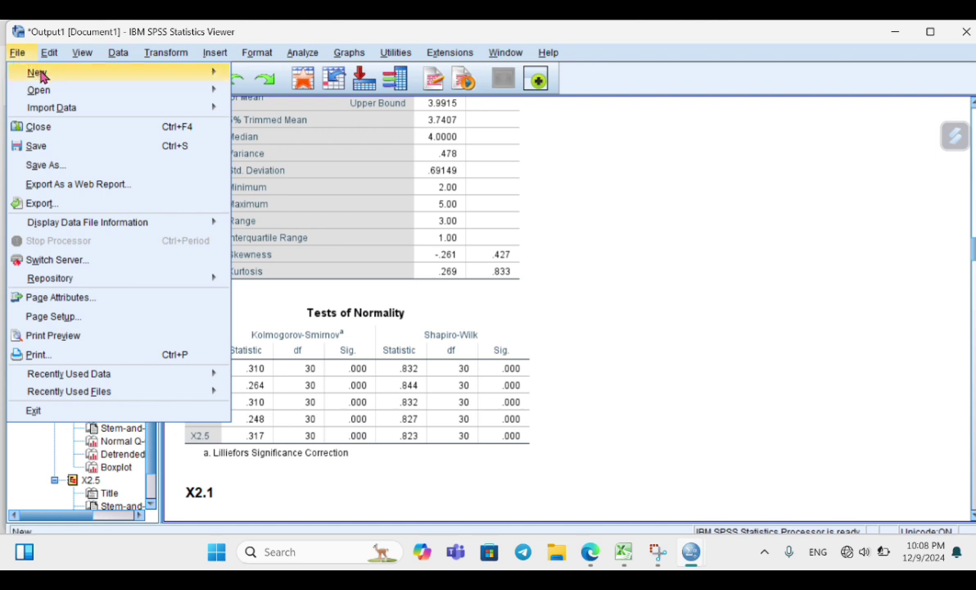
mouse_move(65, 77)
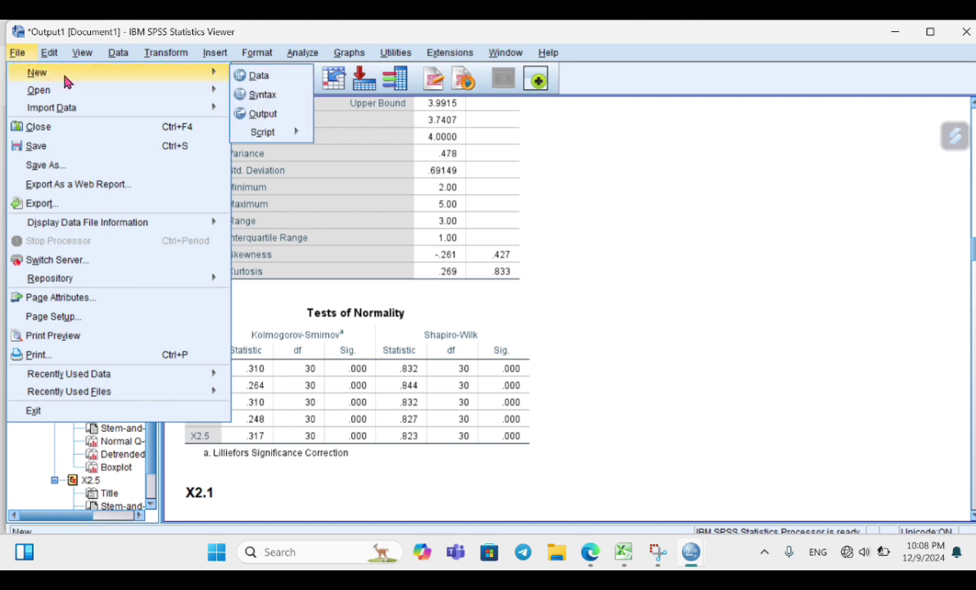
click(261, 77)
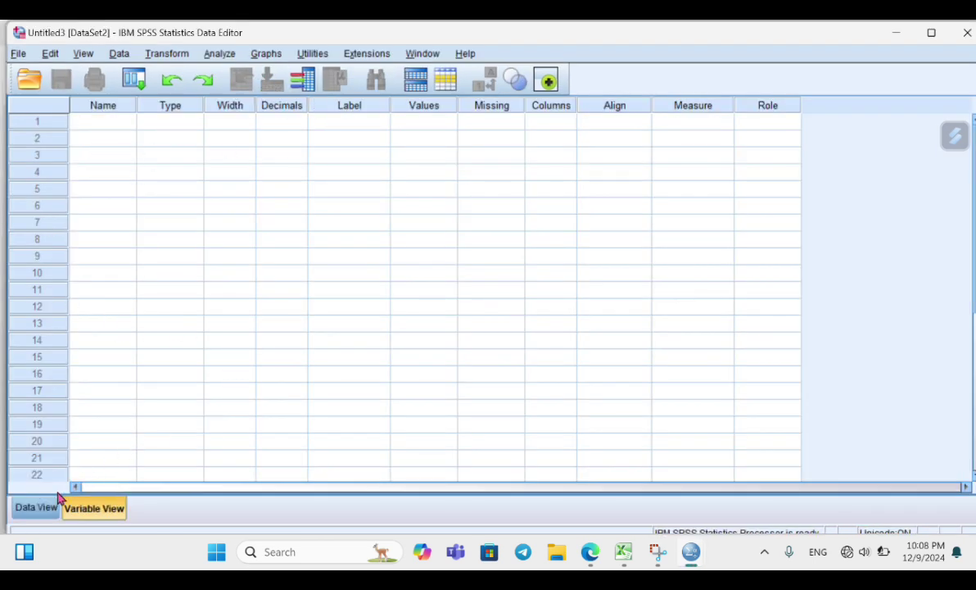
click(37, 508)
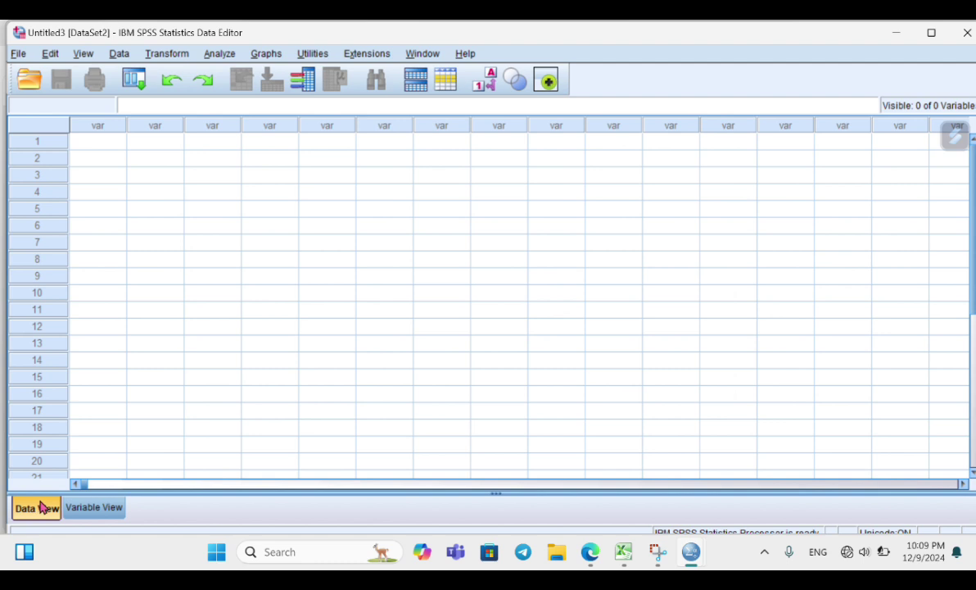
- Switch to Excel and copy the entire table on the Layanan sheet, including its header row
mouse_move(623, 560)
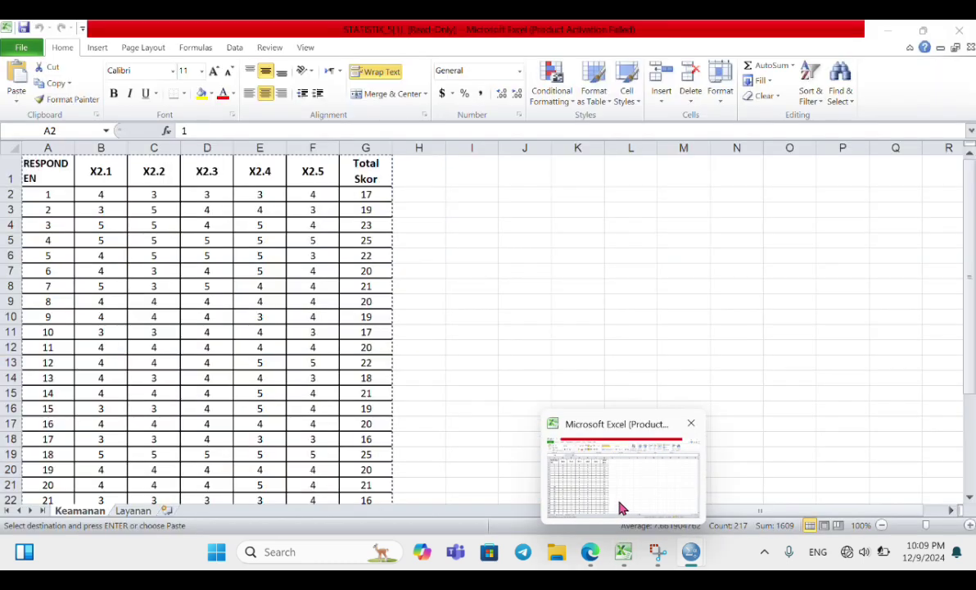
click(619, 504)
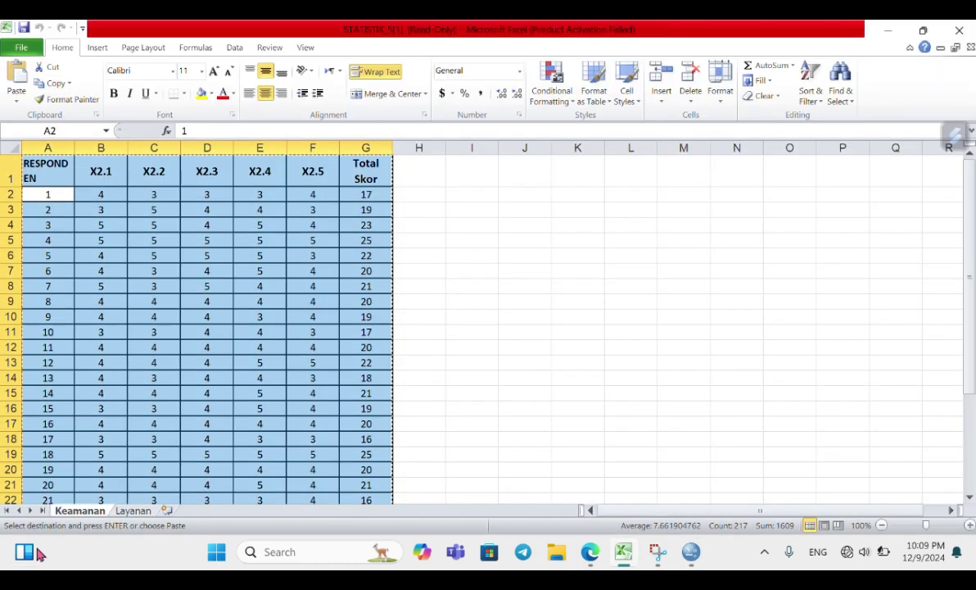
click(134, 511)
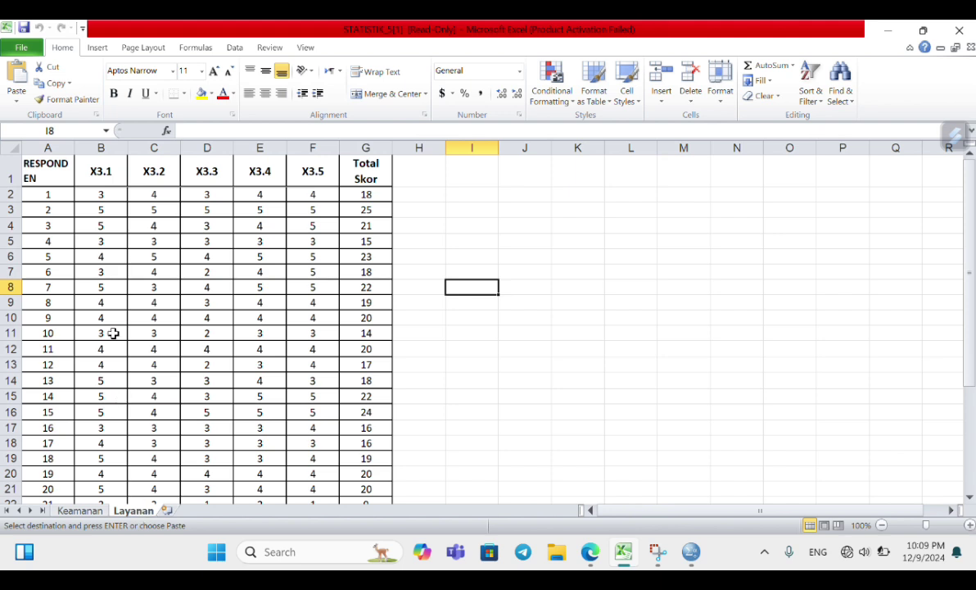
click(62, 194)
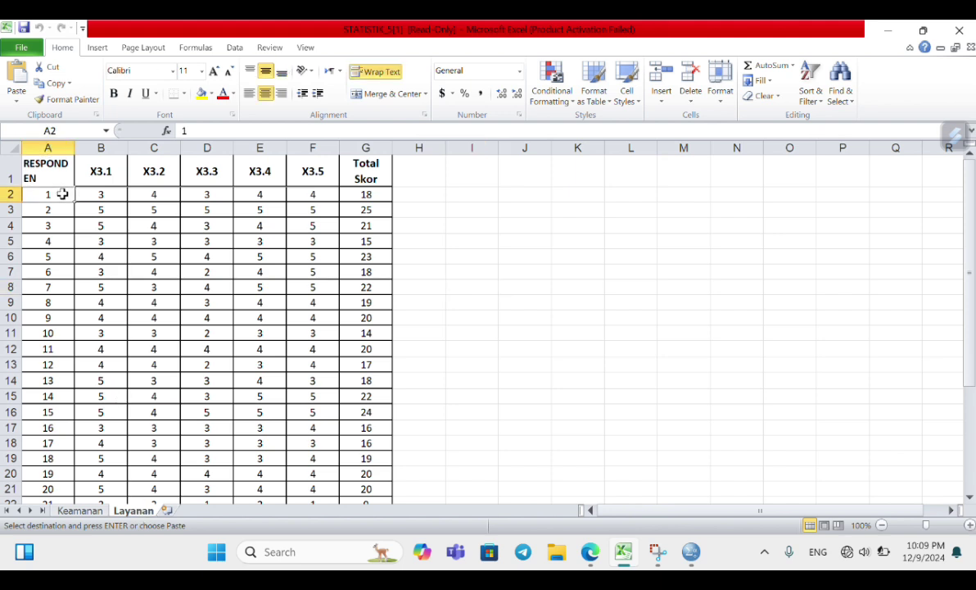
key(ctrl+a)
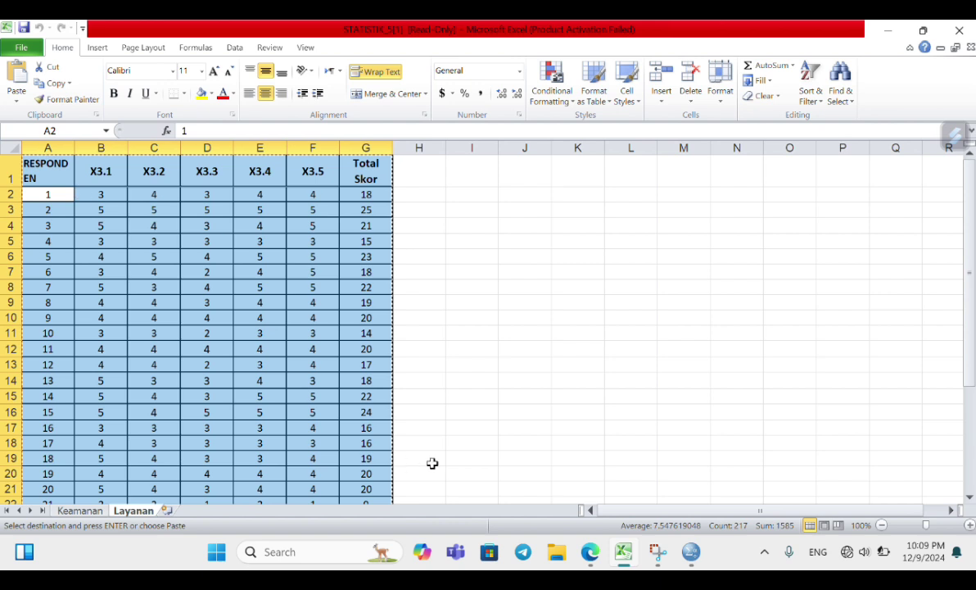
- Switch to the empty SPSS dataset, paste the Layanan data with variable names starting in the first cell, and check the pasted rows
mouse_move(690, 551)
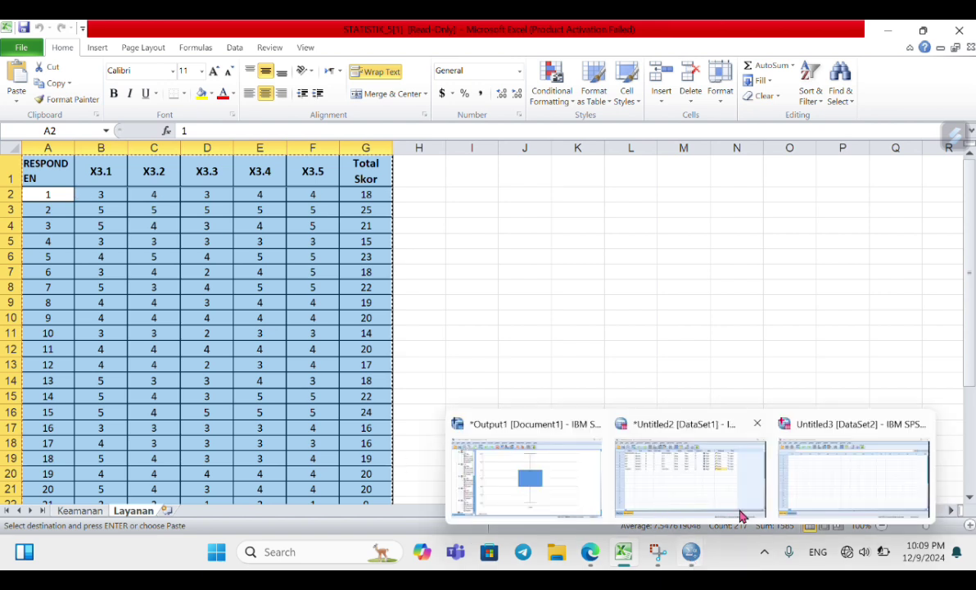
click(826, 490)
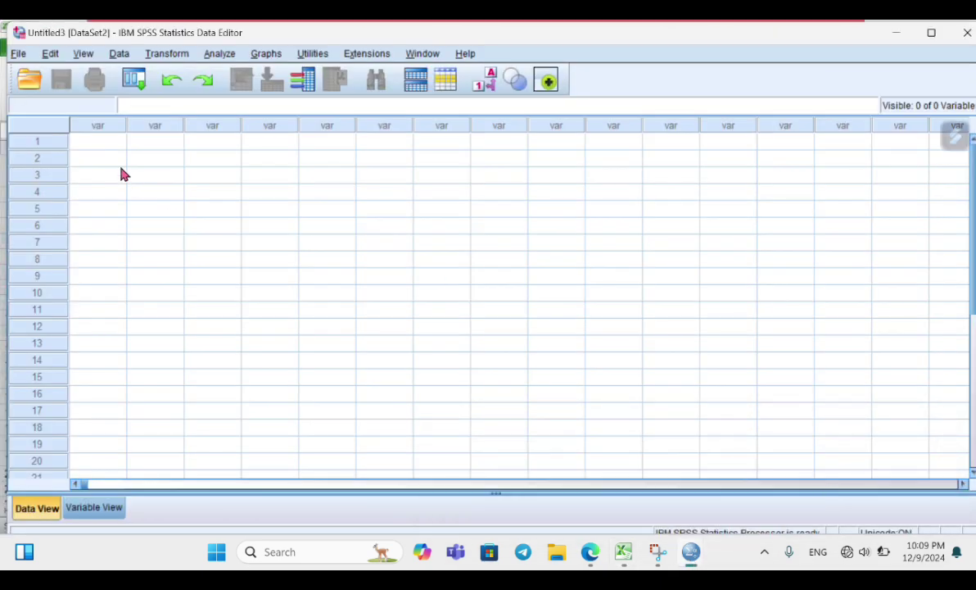
click(96, 144)
right_click(96, 145)
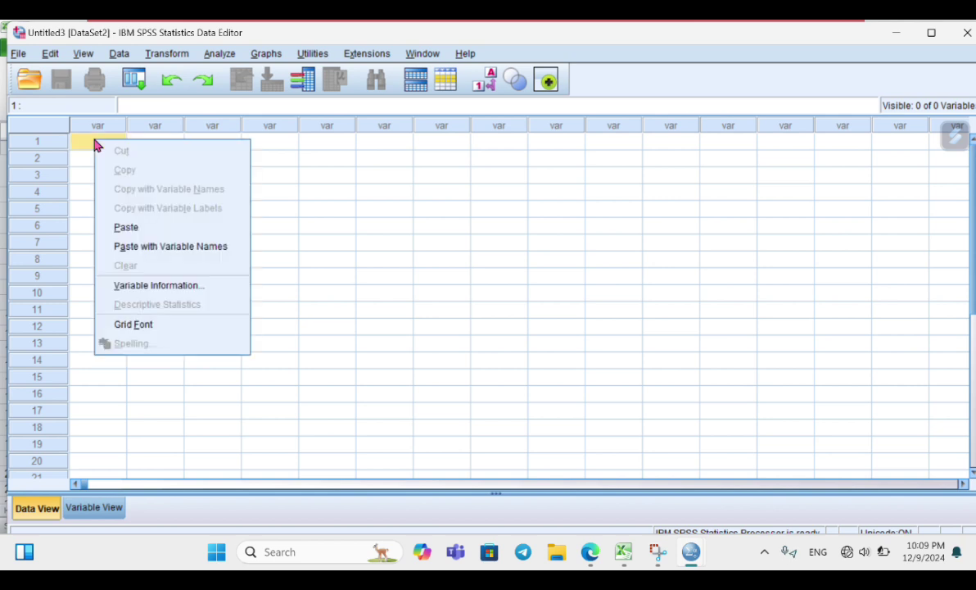
click(234, 249)
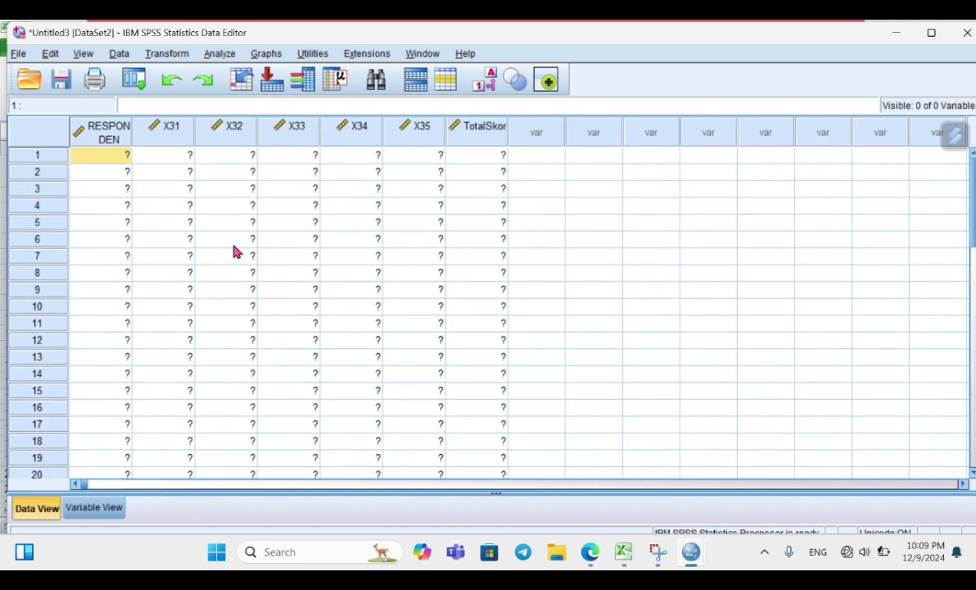
scroll(377, 268, down, 1)
scroll(376, 269, down, 1)
scroll(365, 264, up, 2)
scroll(279, 273, down, 1)
scroll(289, 270, down, 3)
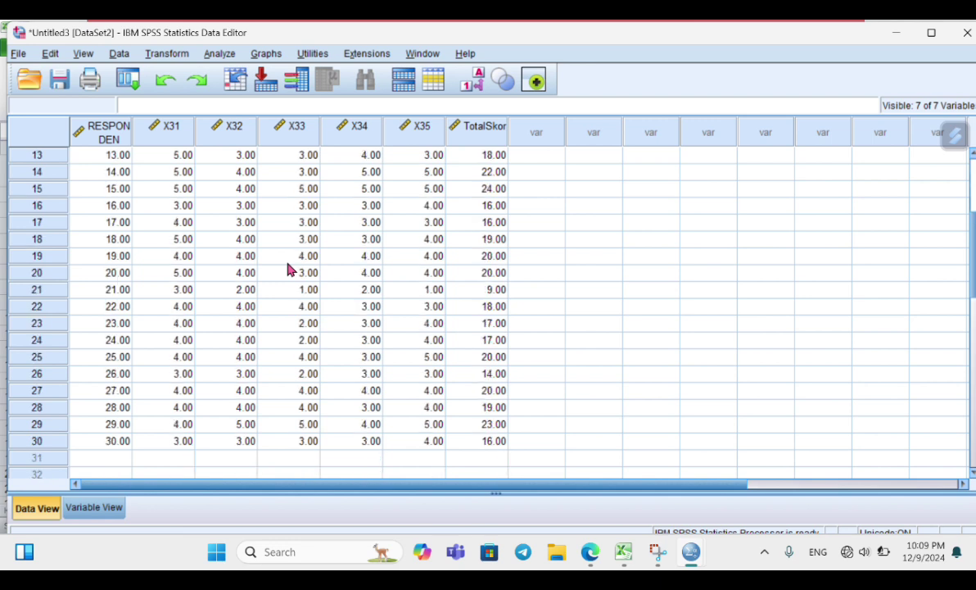
- Set the measurement level of all seven variables, from RESPONDEN through TotalSkor, to Scale
click(92, 509)
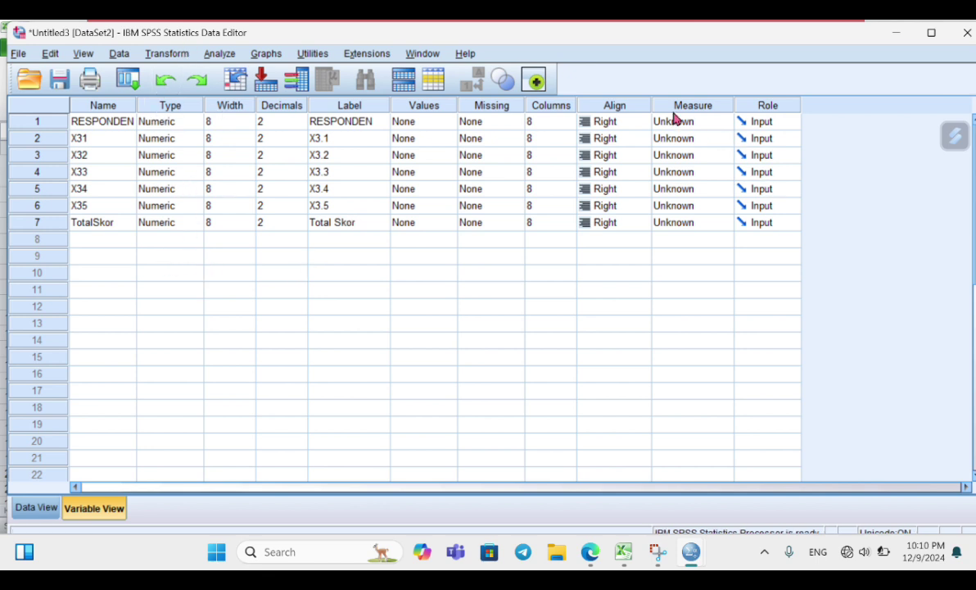
click(702, 126)
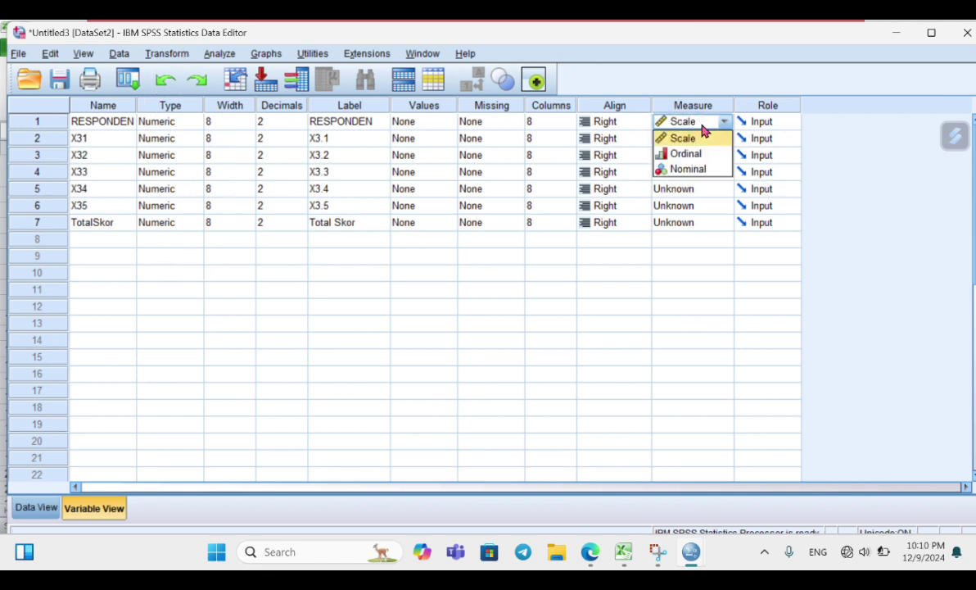
click(702, 137)
click(703, 140)
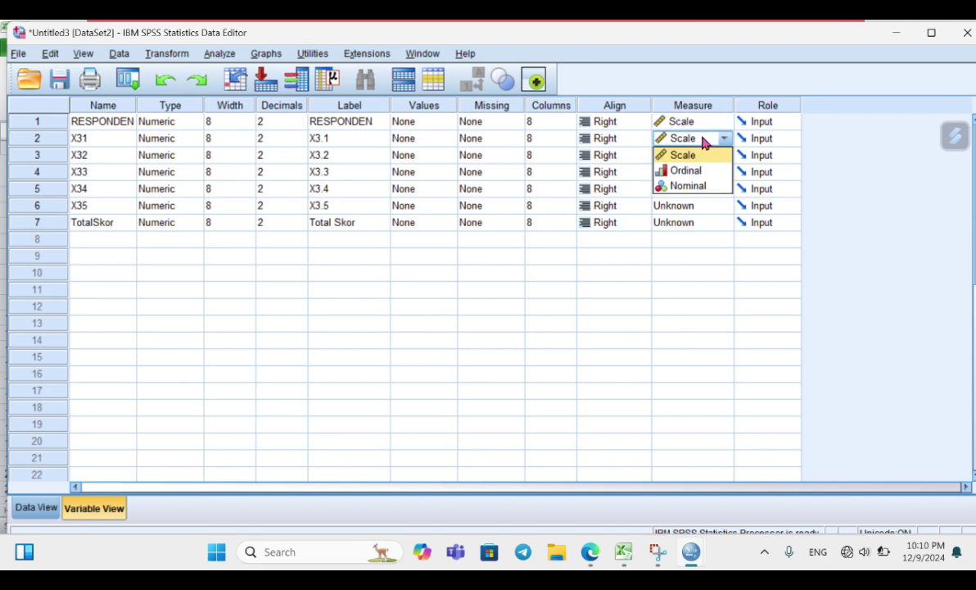
click(710, 155)
click(711, 156)
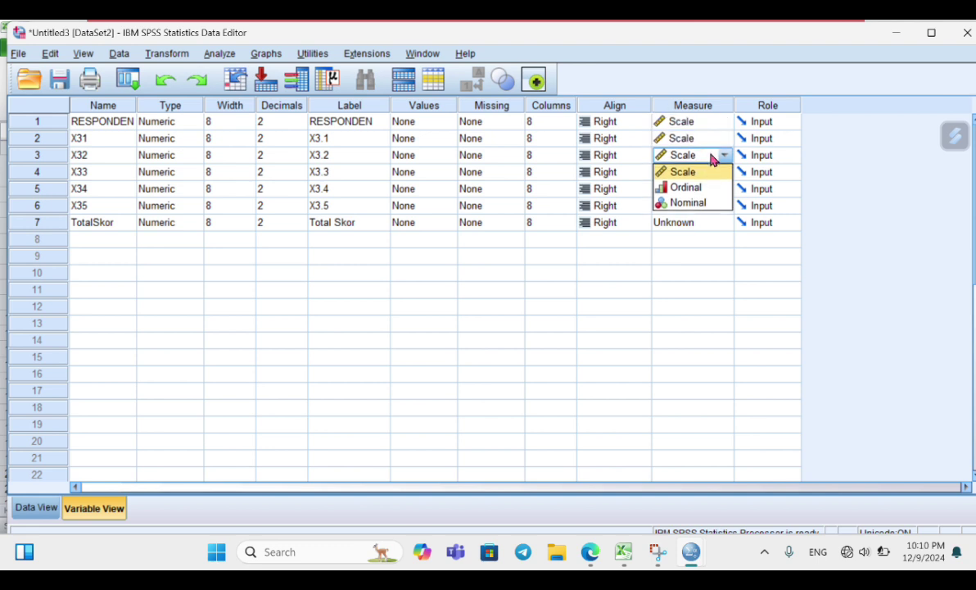
click(715, 179)
click(717, 172)
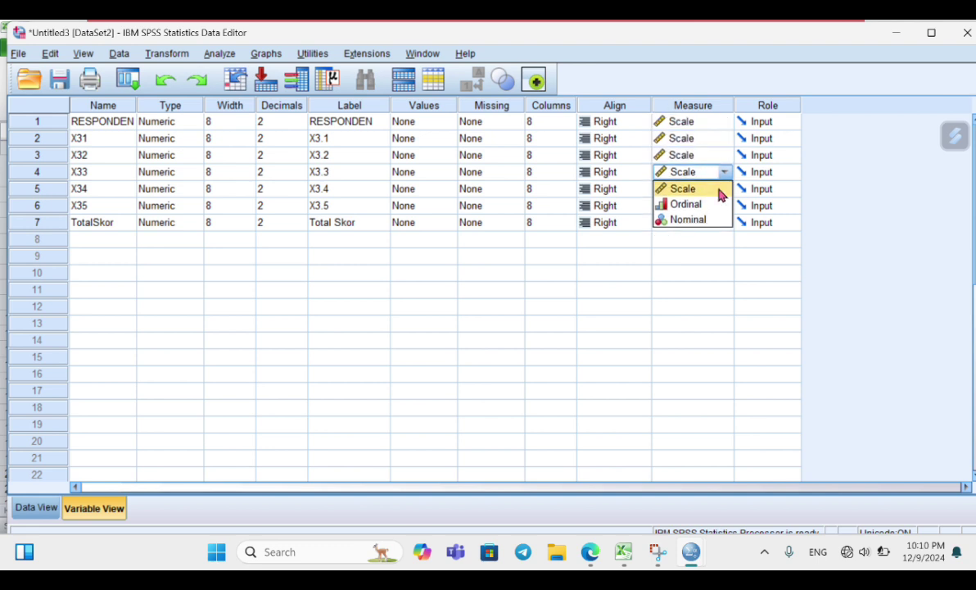
click(720, 194)
click(722, 190)
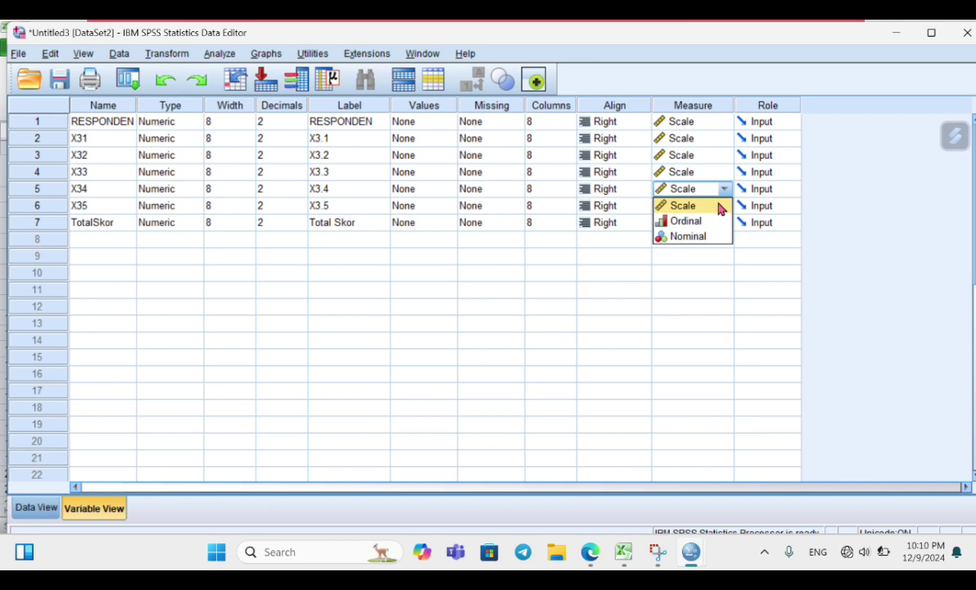
click(720, 207)
click(723, 206)
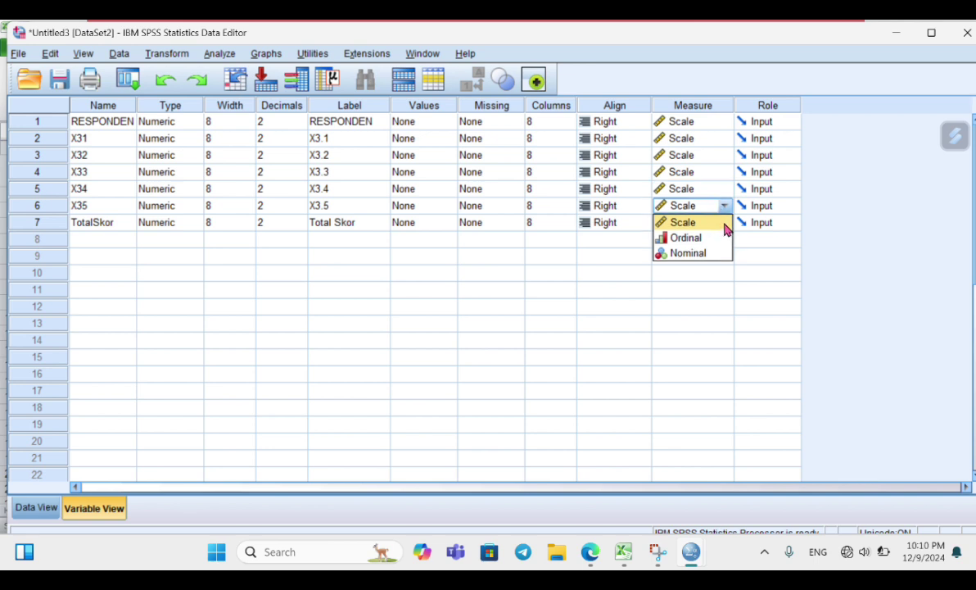
click(724, 227)
click(725, 226)
click(711, 240)
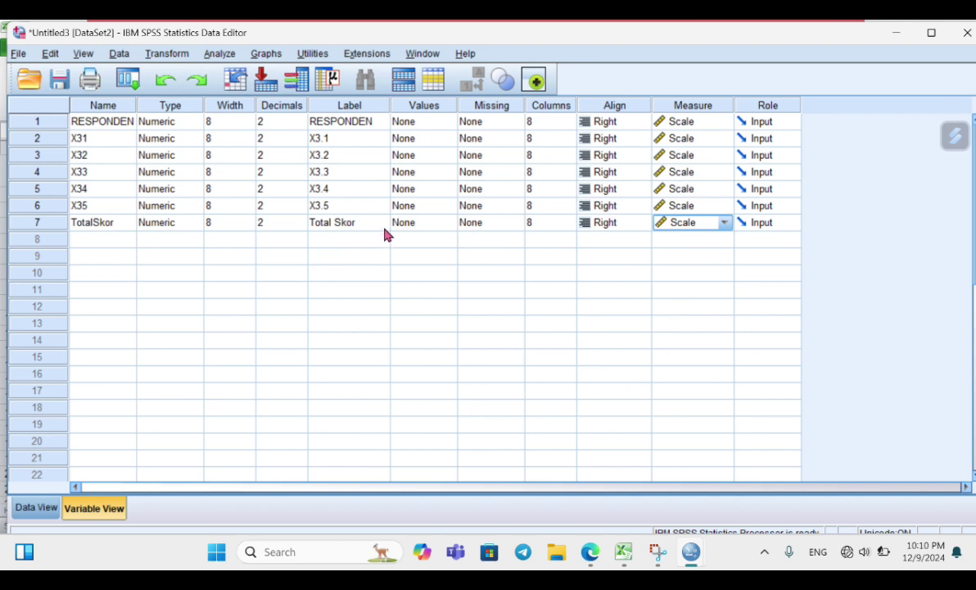
- Run a two-tailed Pearson bivariate correlation on X3.1 to X3.5 and Total Skor, with significant correlations flagged
click(219, 54)
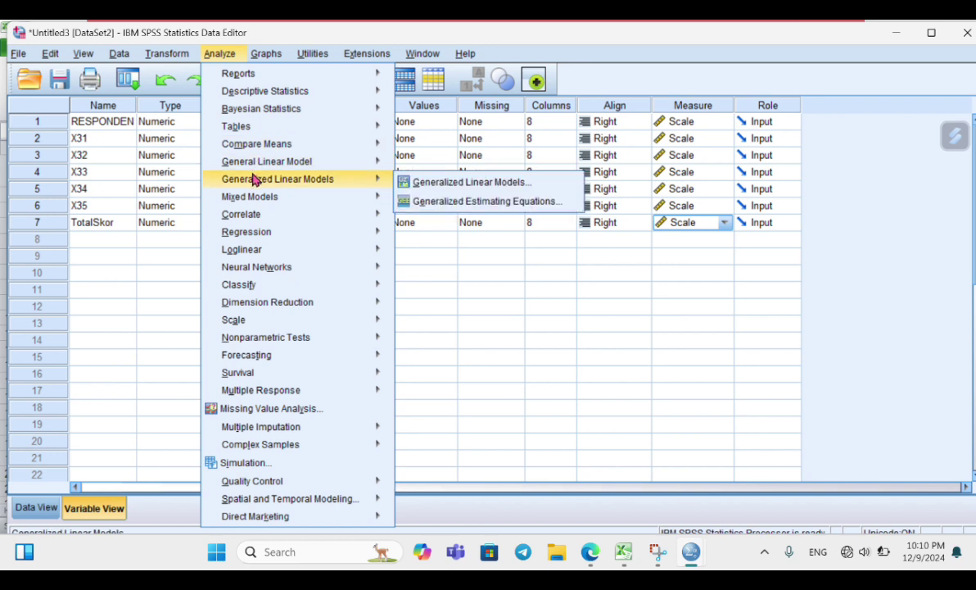
mouse_move(264, 215)
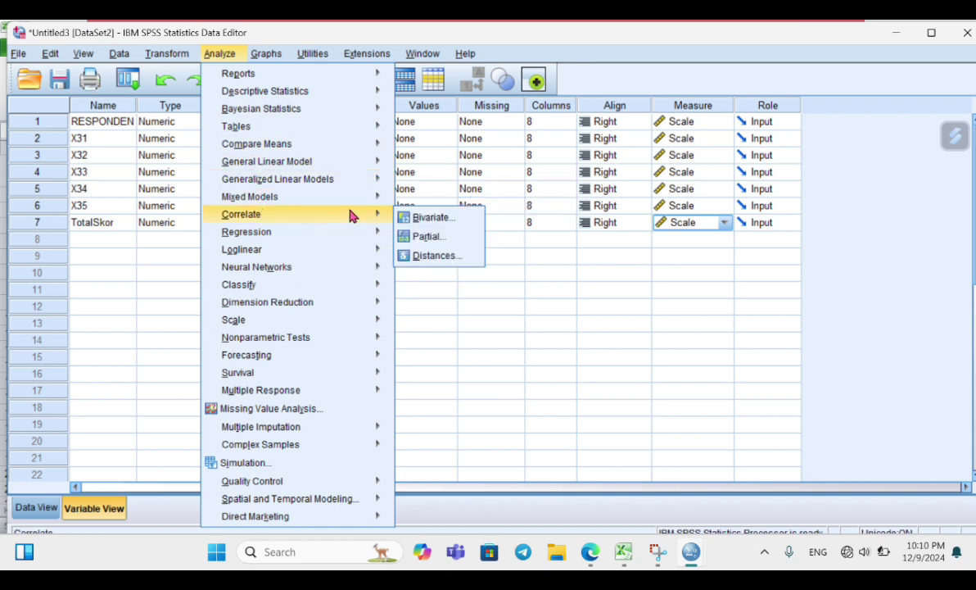
click(466, 222)
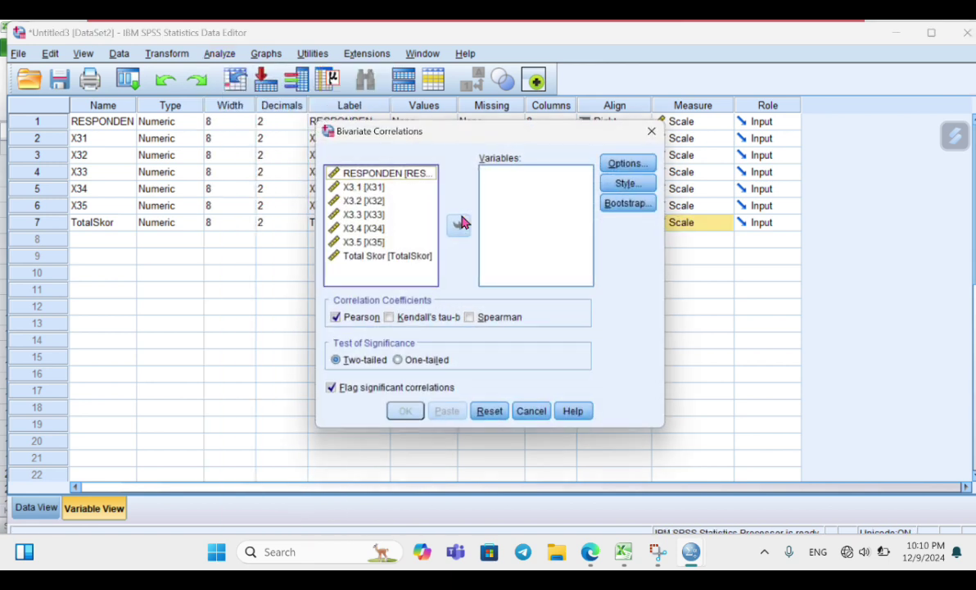
click(369, 187)
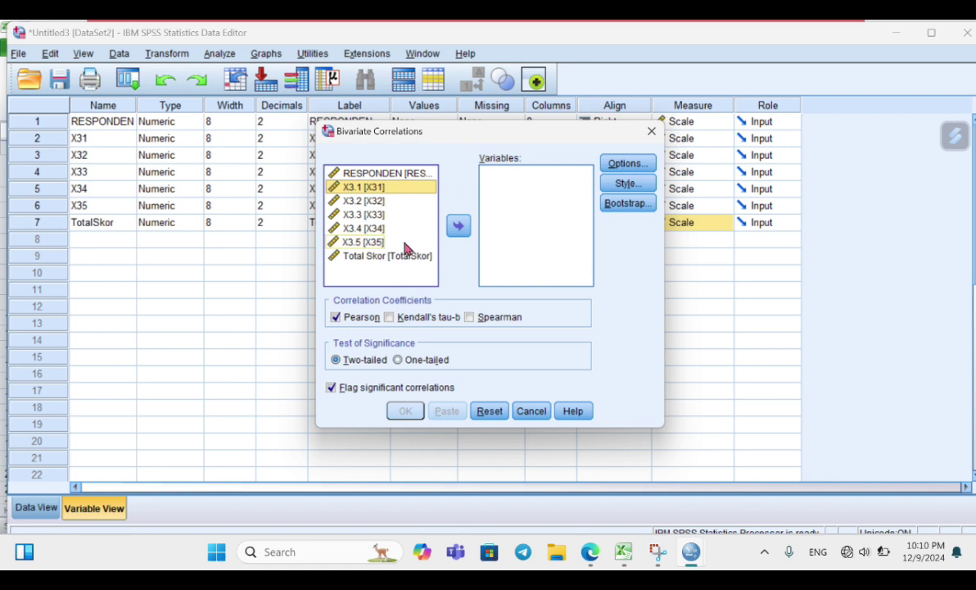
key(shift+Down)
key(shift+Down)
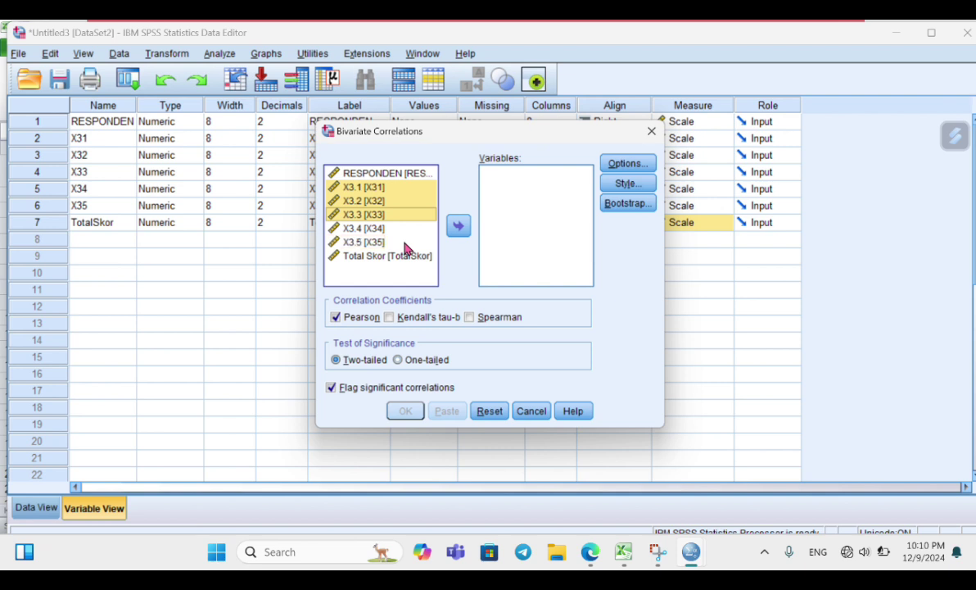
key(shift+Down)
key(shift+Down)
key(shift+Down)
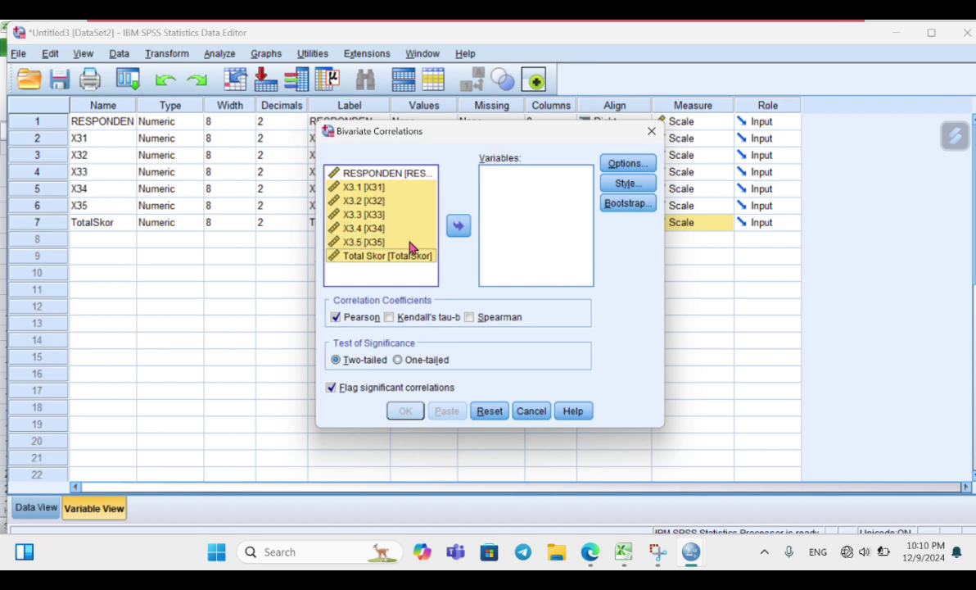
click(458, 227)
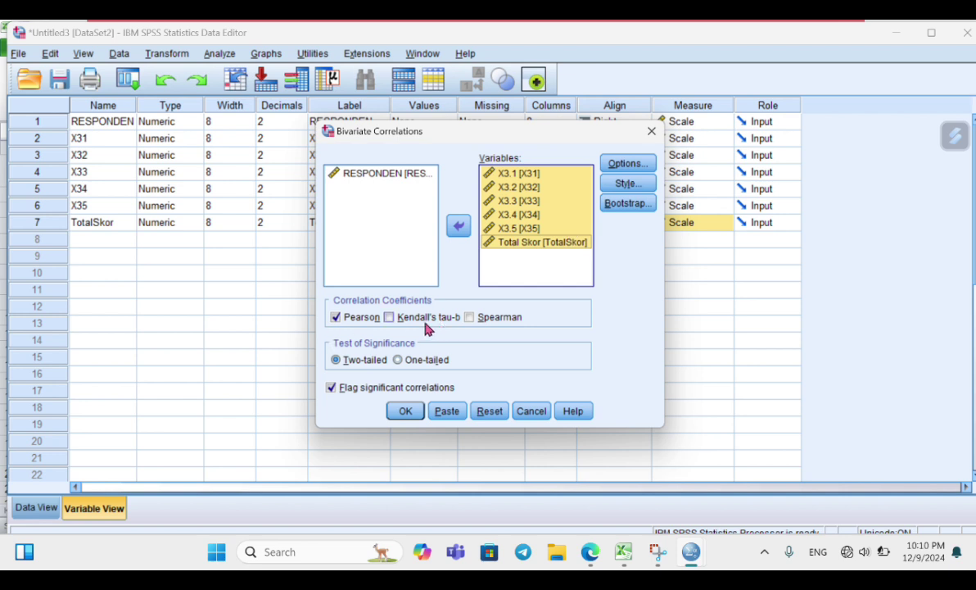
click(407, 411)
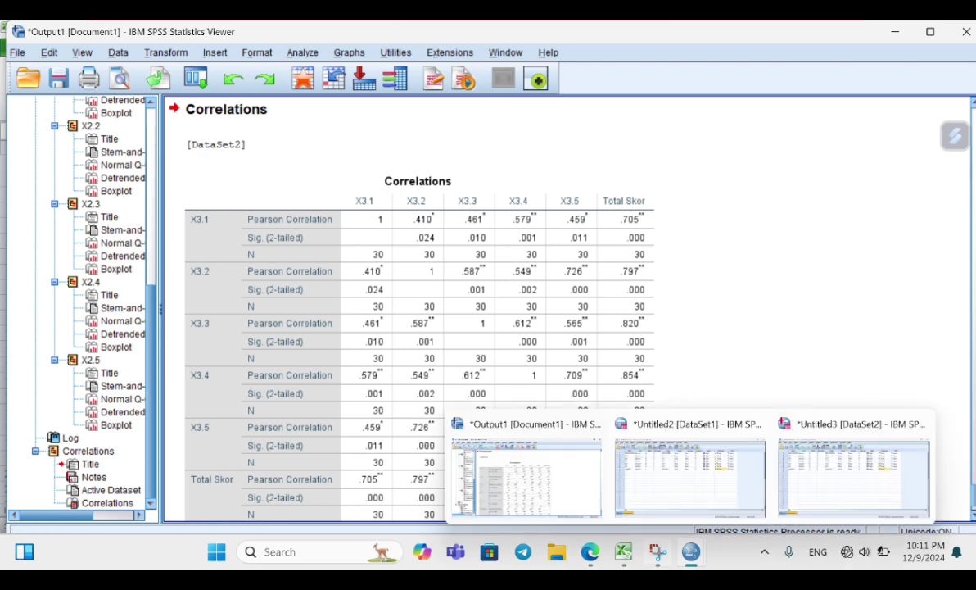
- Switch to the r table PDF in Edge, highlight the first critical value for df 28, then return to SPSS and compare the Correlations table
mouse_move(595, 558)
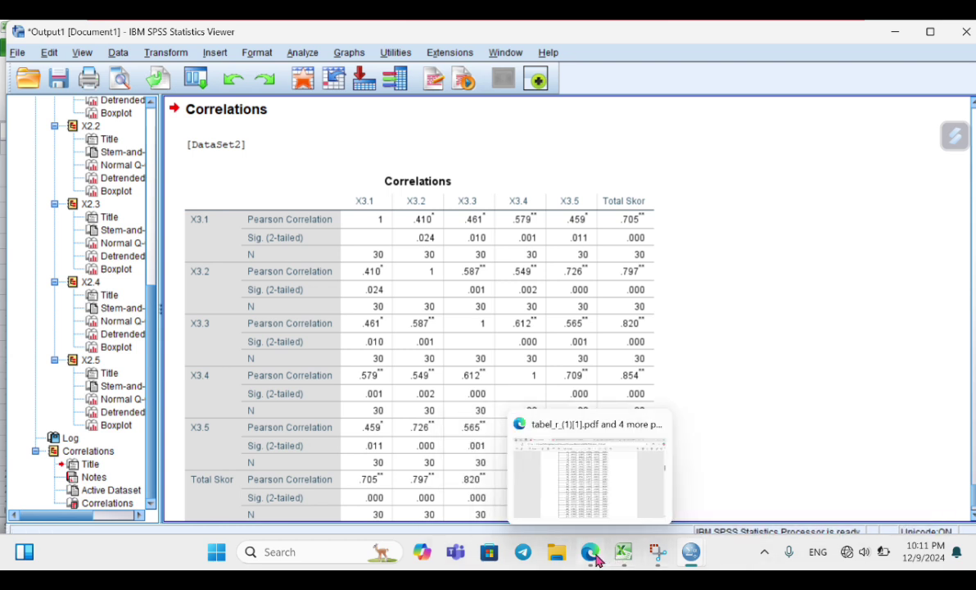
click(589, 489)
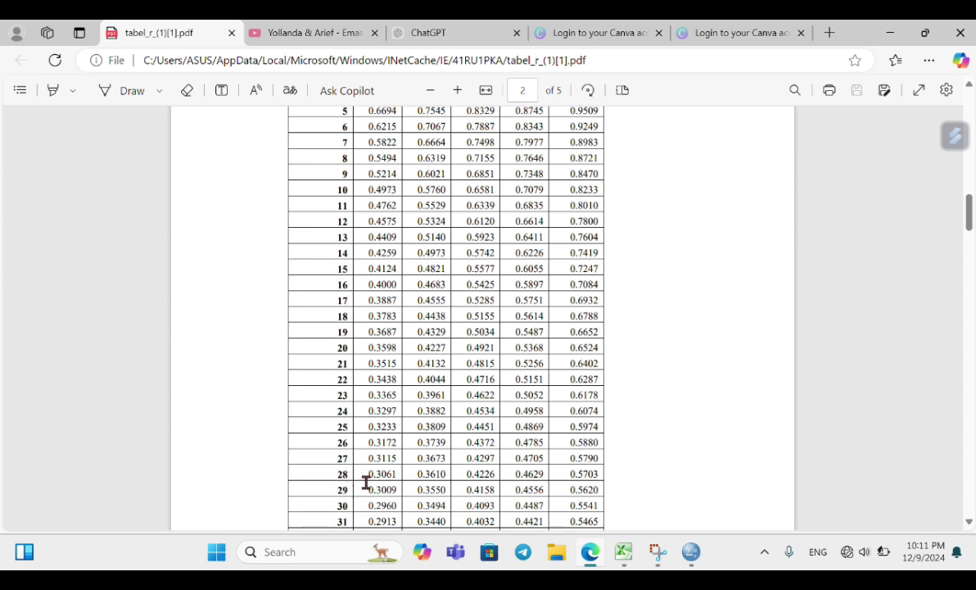
drag(368, 475, 407, 473)
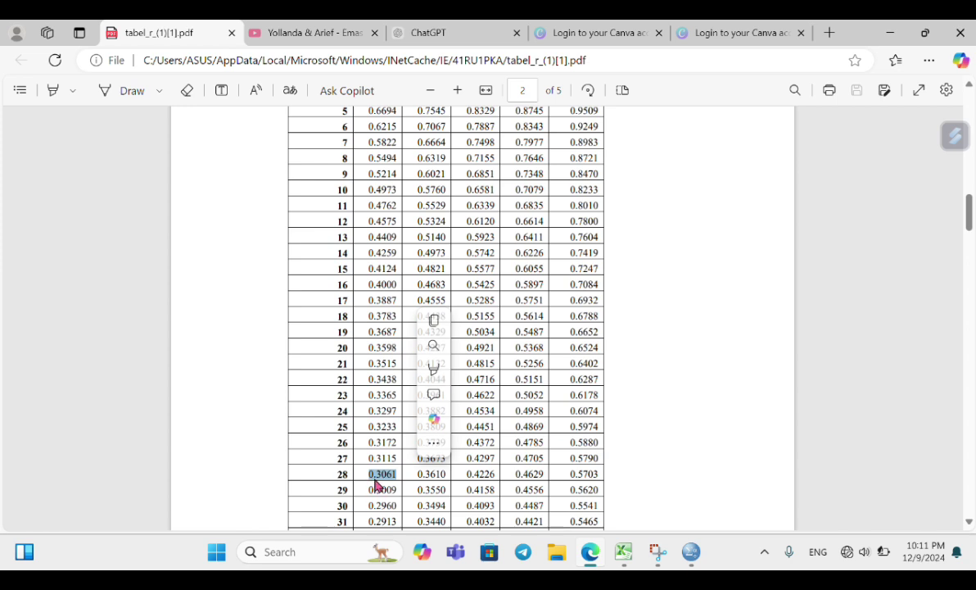
mouse_move(677, 554)
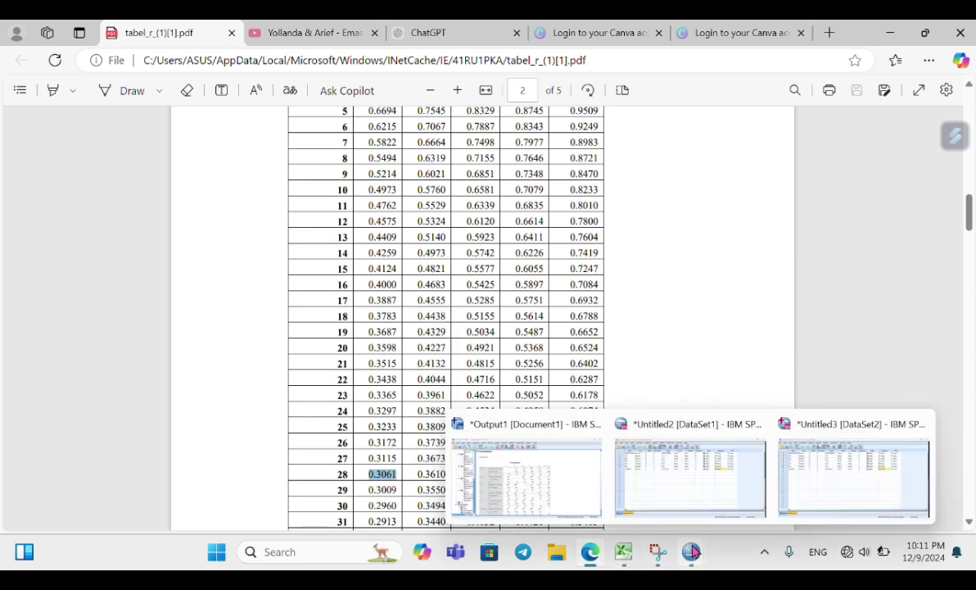
click(547, 457)
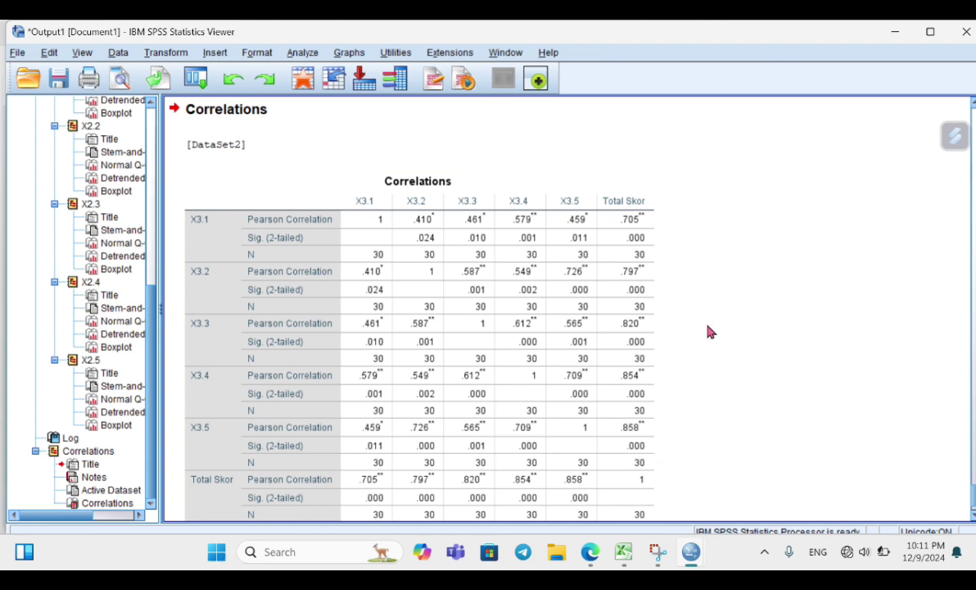
scroll(722, 302, down, 2)
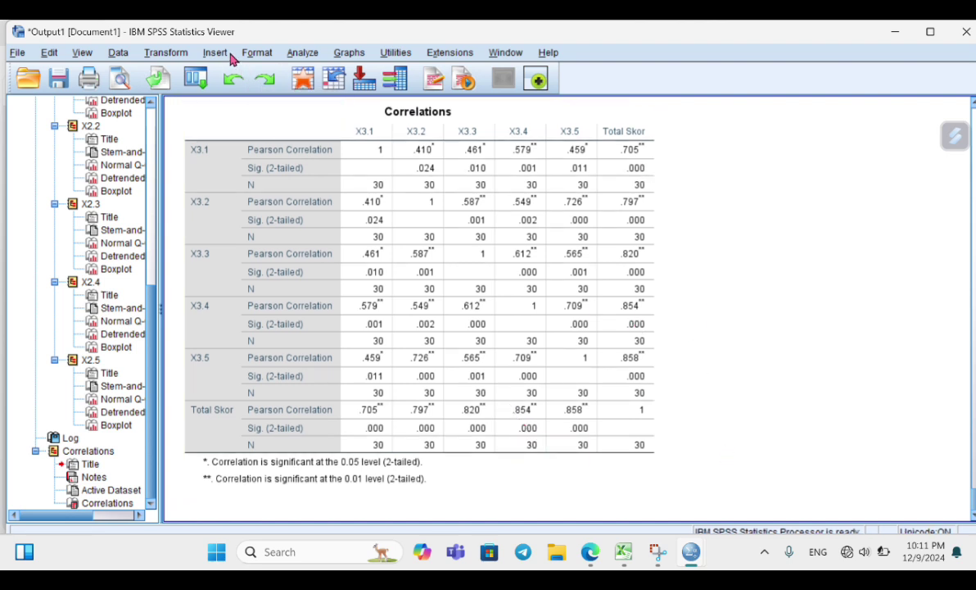
click(724, 246)
- Run a Reliability Analysis with the Alpha model on items X3.1 to X3.5 and view the Reliability Statistics table
click(305, 54)
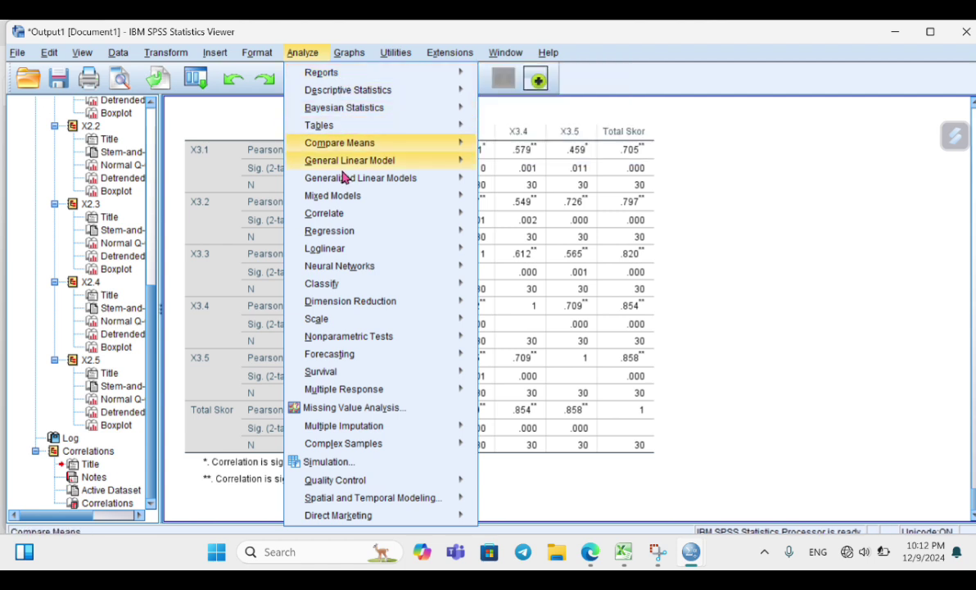
mouse_move(352, 319)
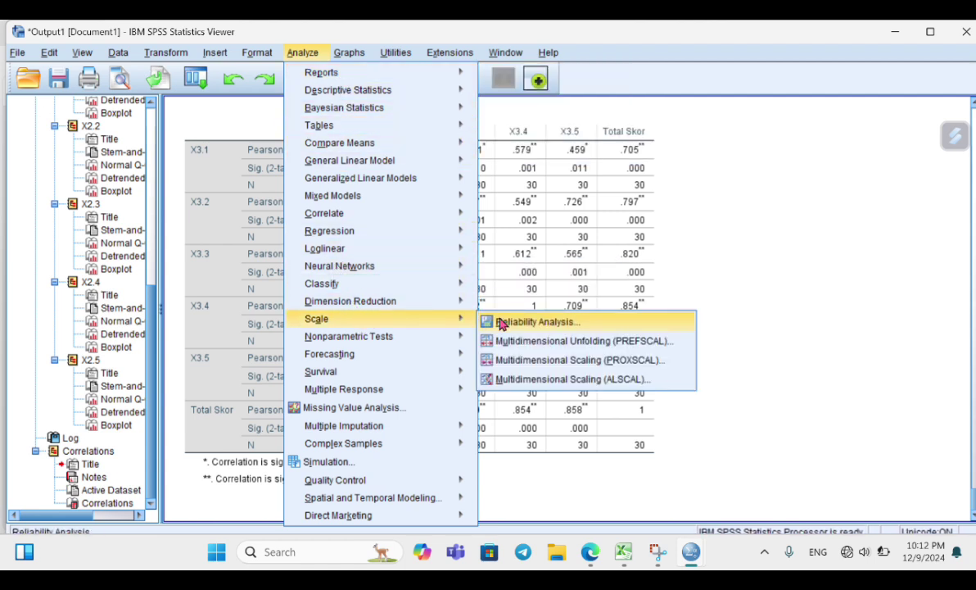
click(586, 325)
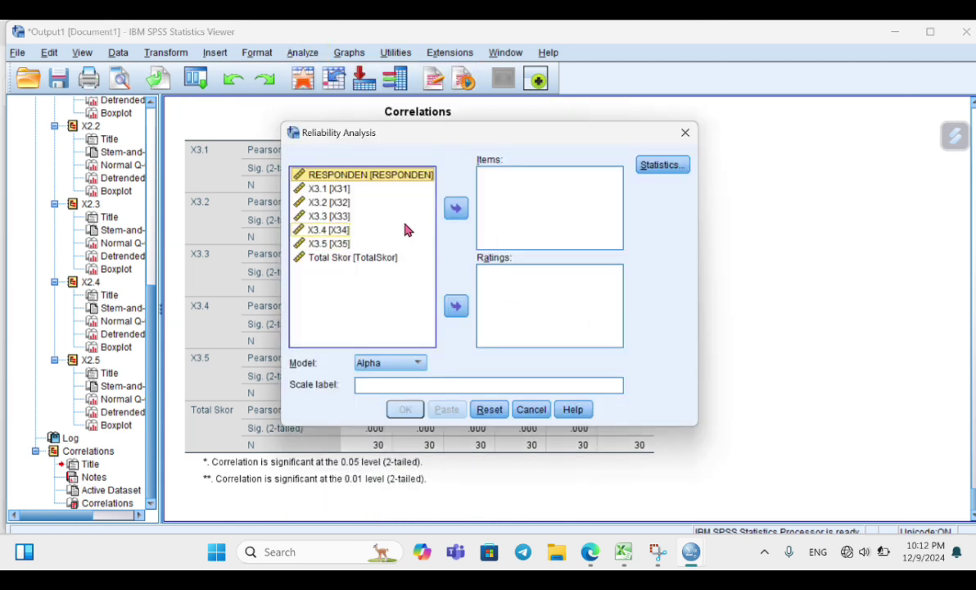
click(350, 188)
key(shift+Down)
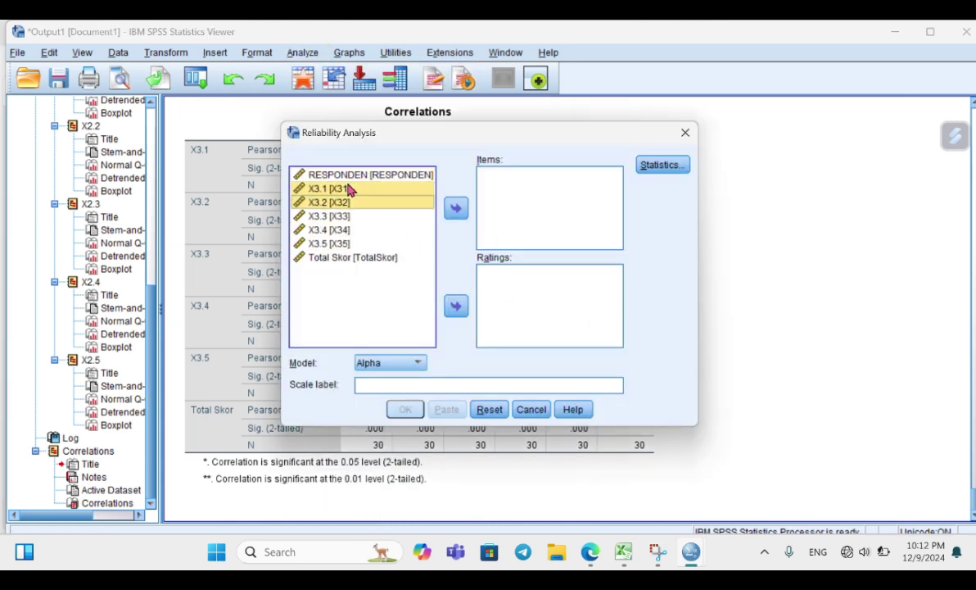
key(shift+Down)
key(shift+Down)
key(shift+Down)
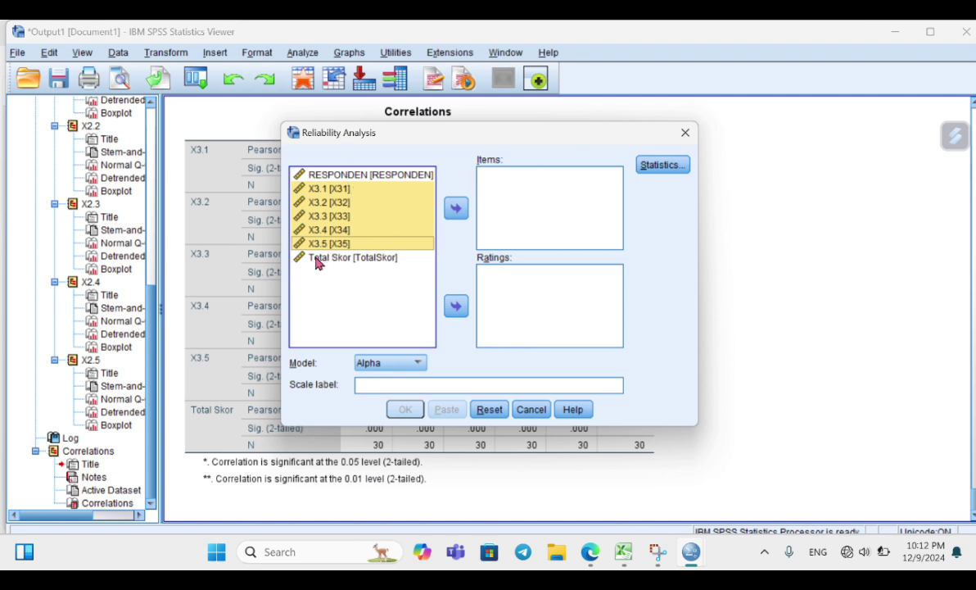
click(456, 209)
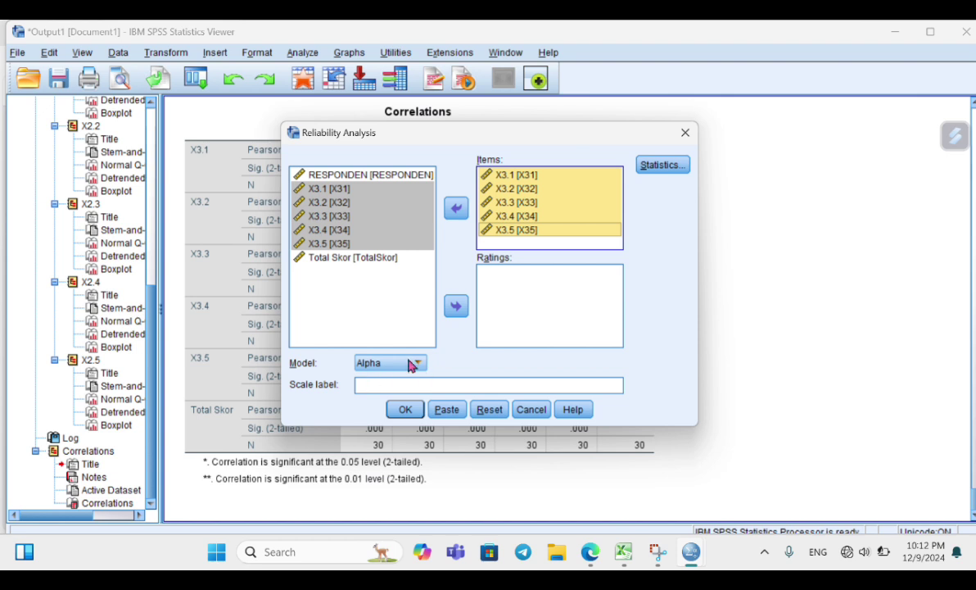
click(414, 416)
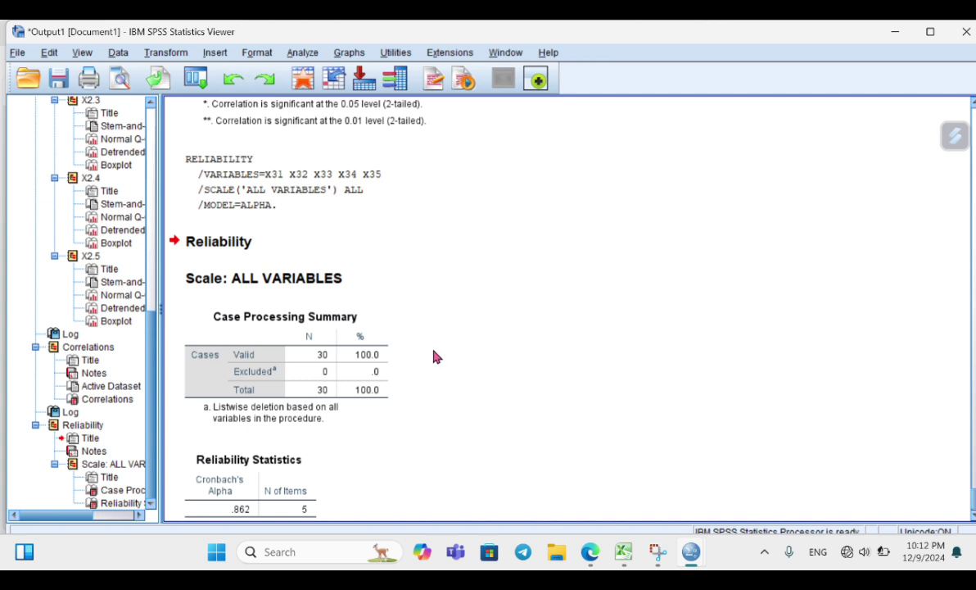
scroll(419, 353, down, 1)
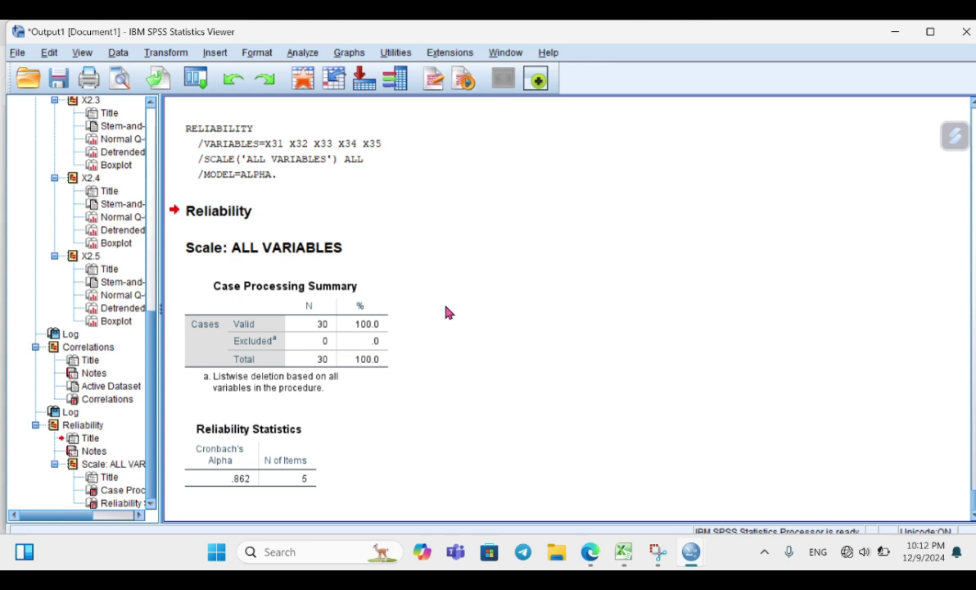
- Set up an Explore analysis from Descriptive Statistics with items X3.1 to X3.5 as the dependent variables
click(303, 54)
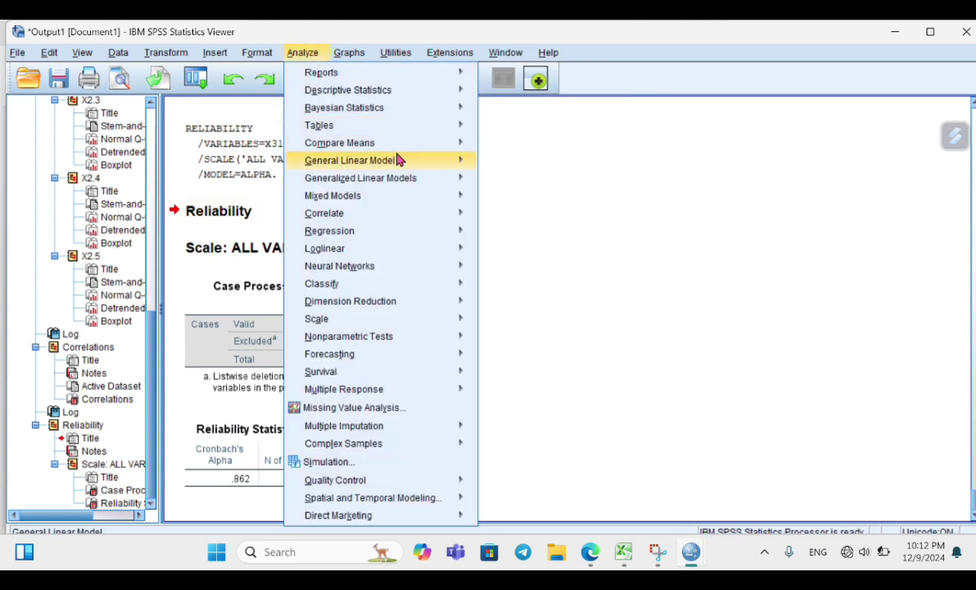
mouse_move(343, 90)
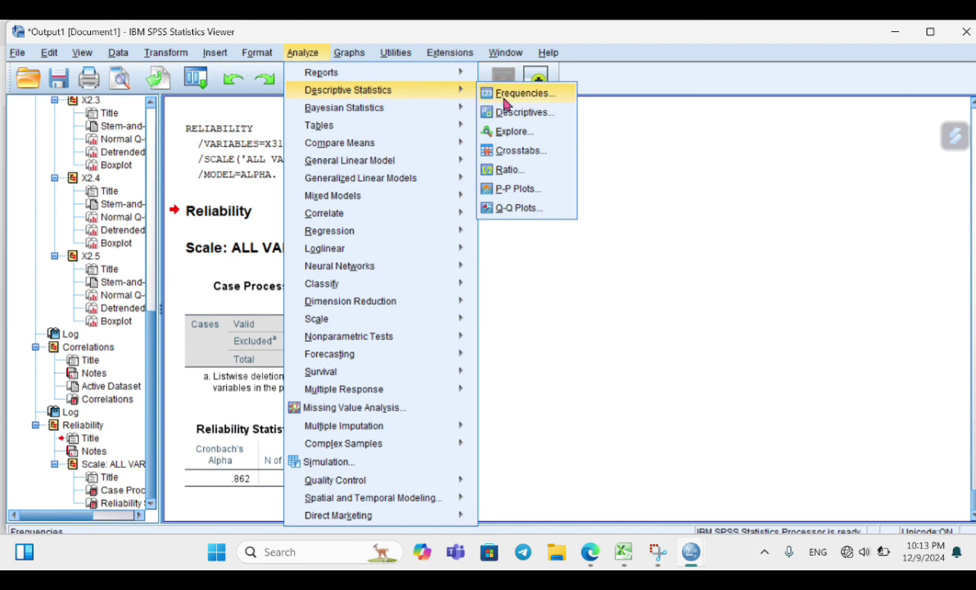
click(516, 132)
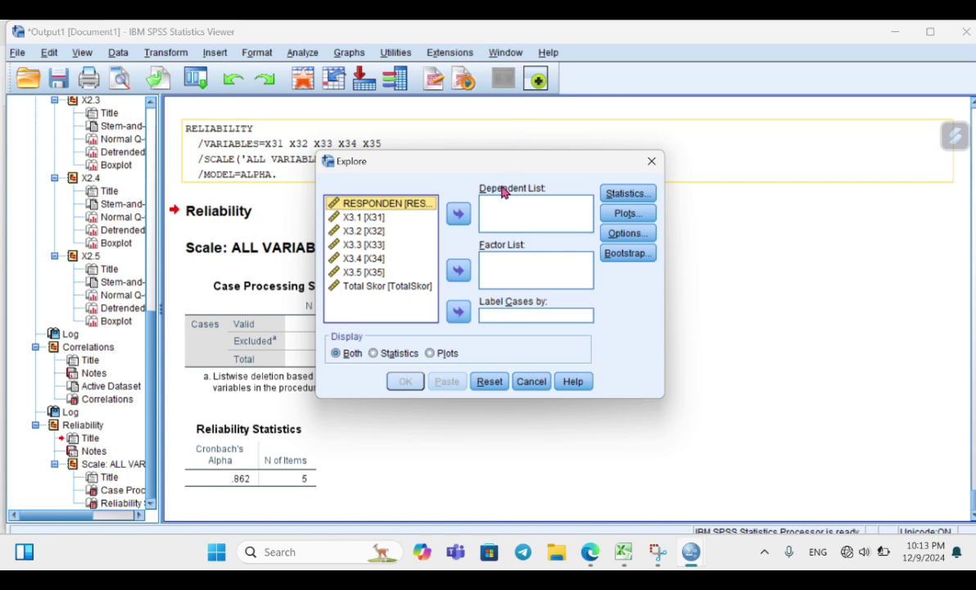
click(379, 218)
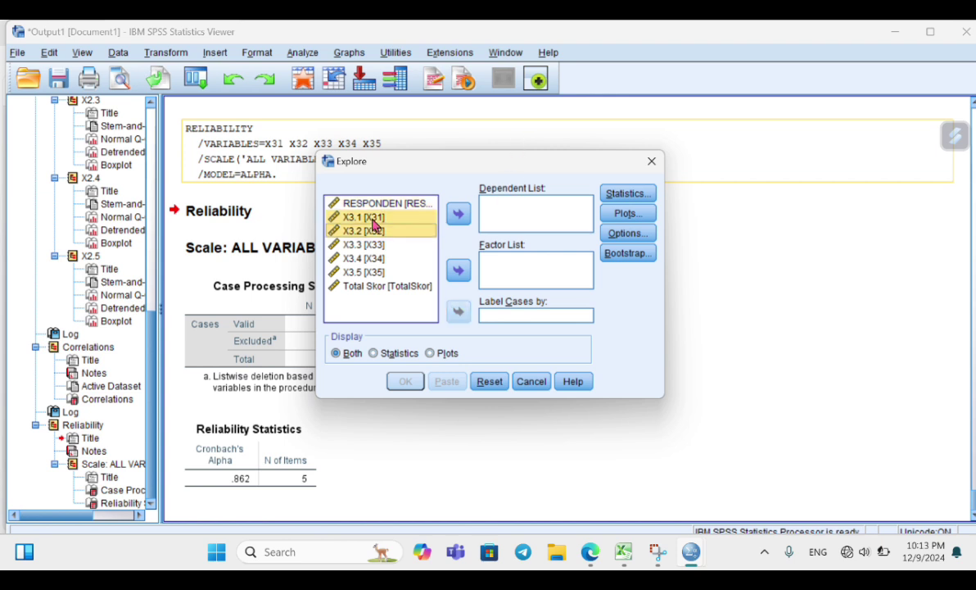
key(shift+Down)
key(shift+Down)
key(shift+Down)
key(shift+Down)
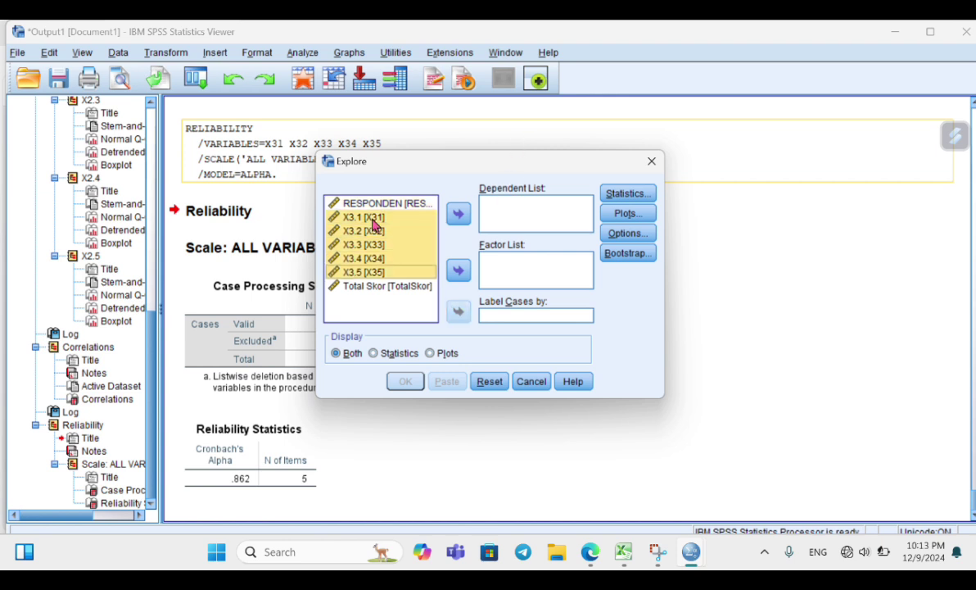
click(459, 215)
click(461, 217)
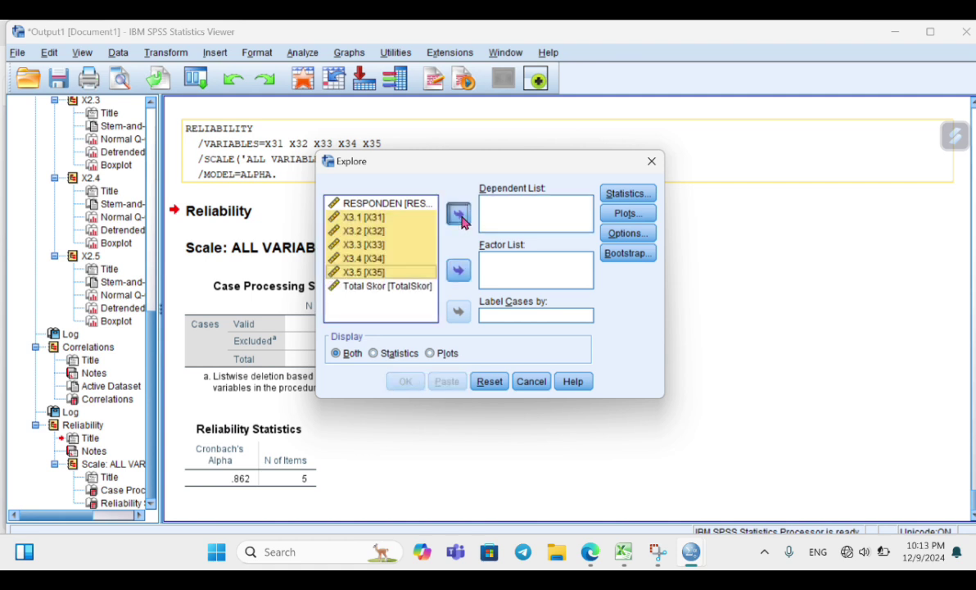
click(460, 215)
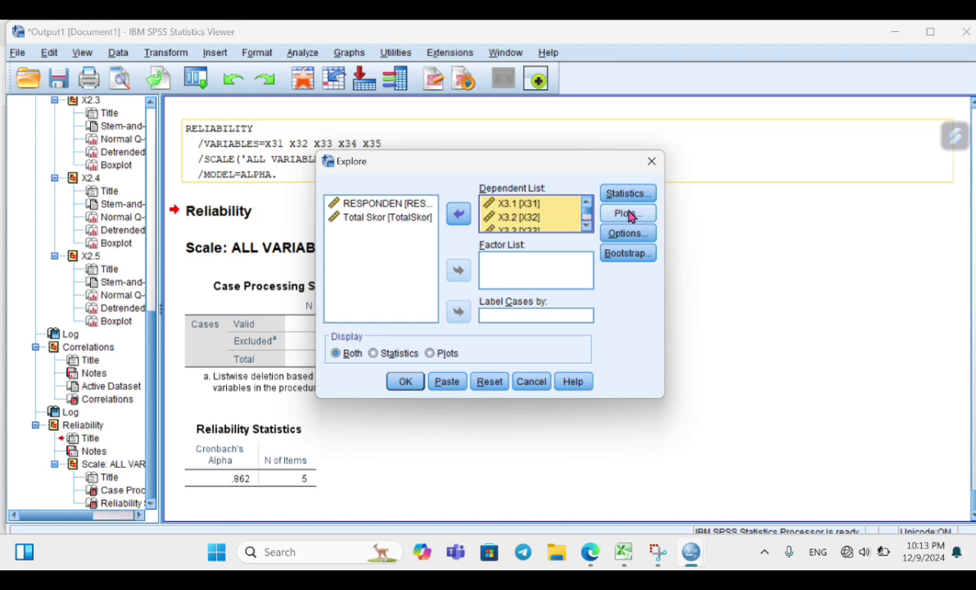
- Include normality plots with tests in the Explore plots and run the analysis
click(625, 213)
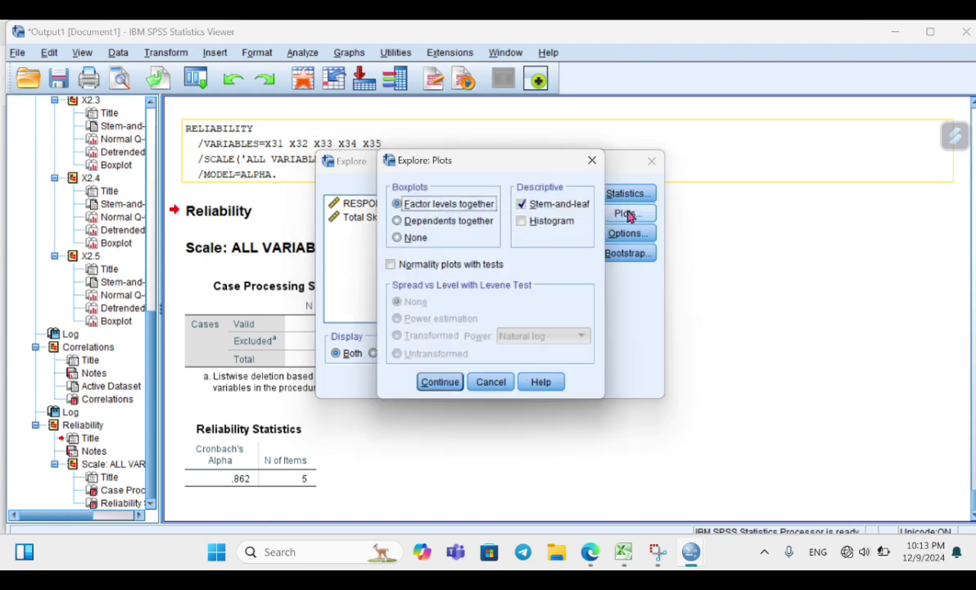
click(392, 266)
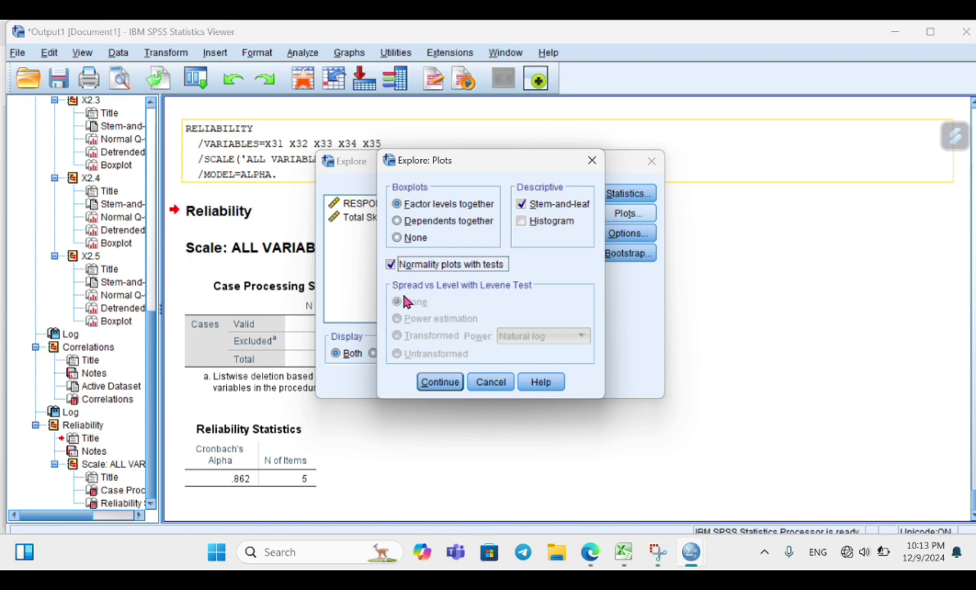
click(439, 382)
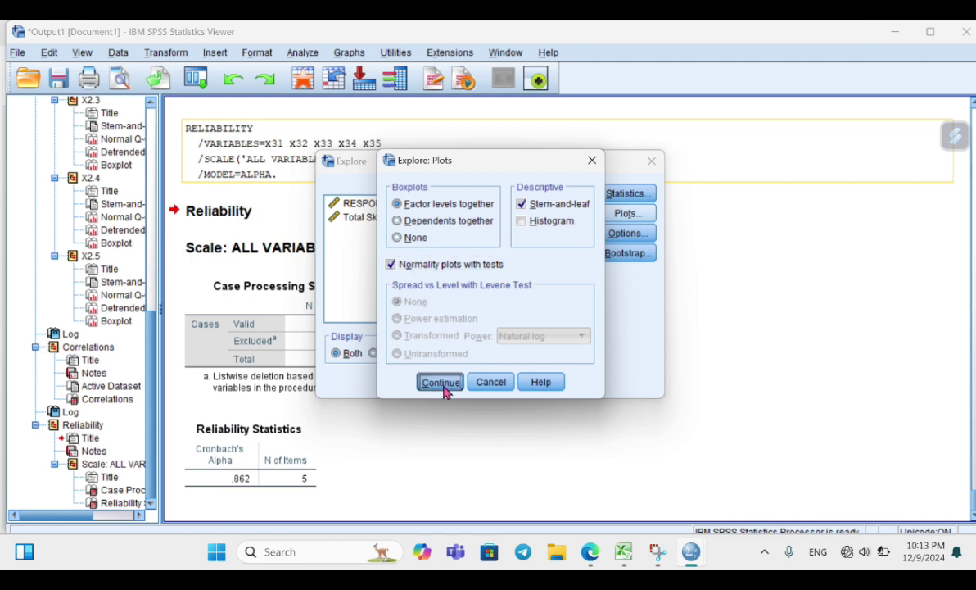
click(404, 382)
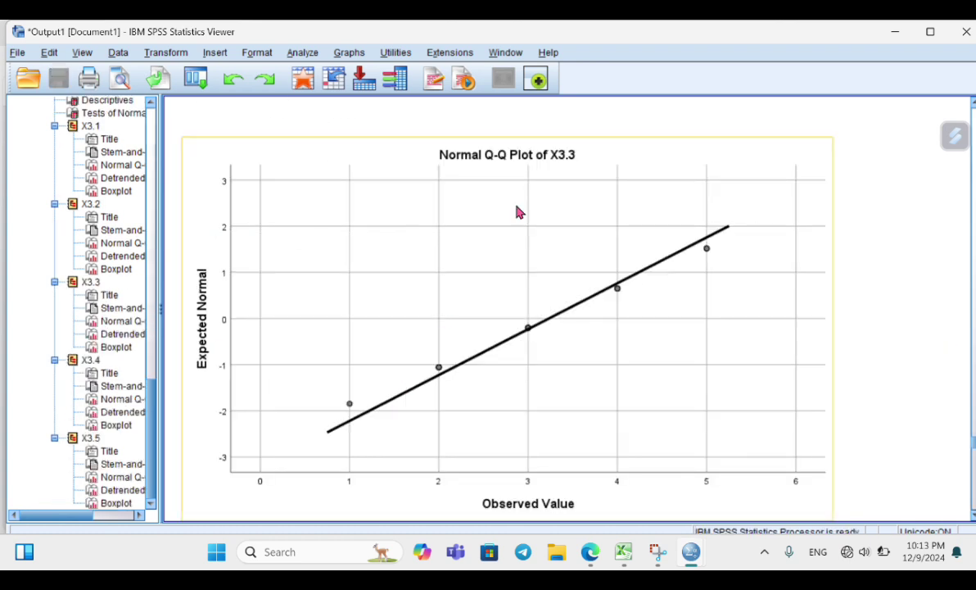
- Examine the Explore output for X3.1 to X3.5, covering the Case Processing Summary, Descriptives and Tests of Normality tables
scroll(462, 301, up, 8)
scroll(462, 303, up, 20)
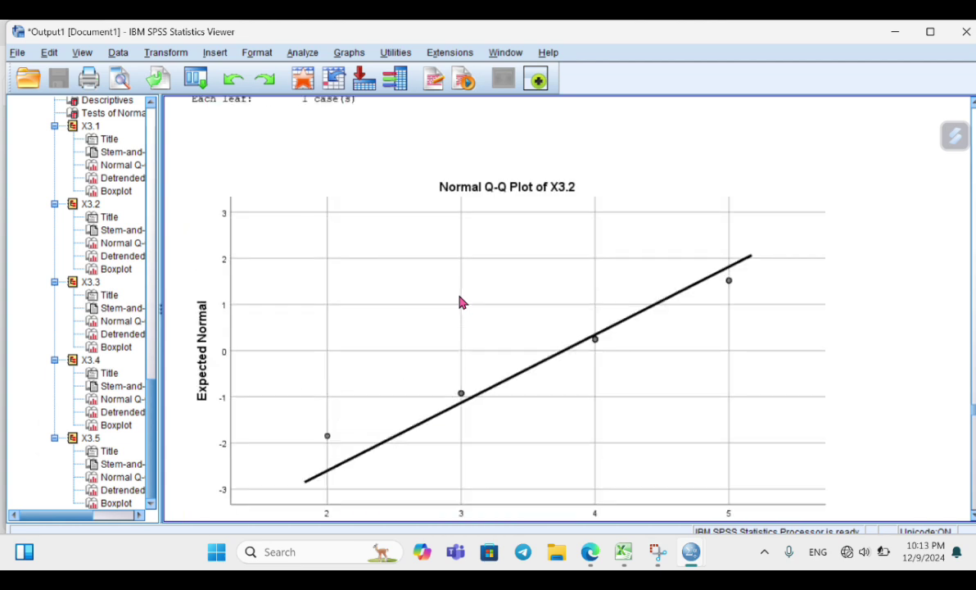
scroll(462, 302, up, 12)
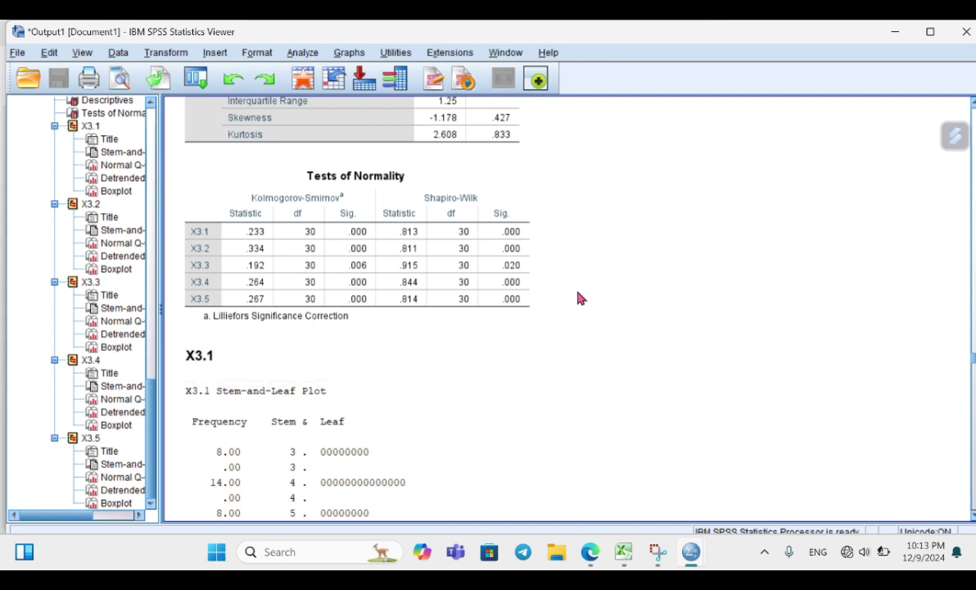
scroll(577, 296, up, 4)
scroll(578, 296, up, 20)
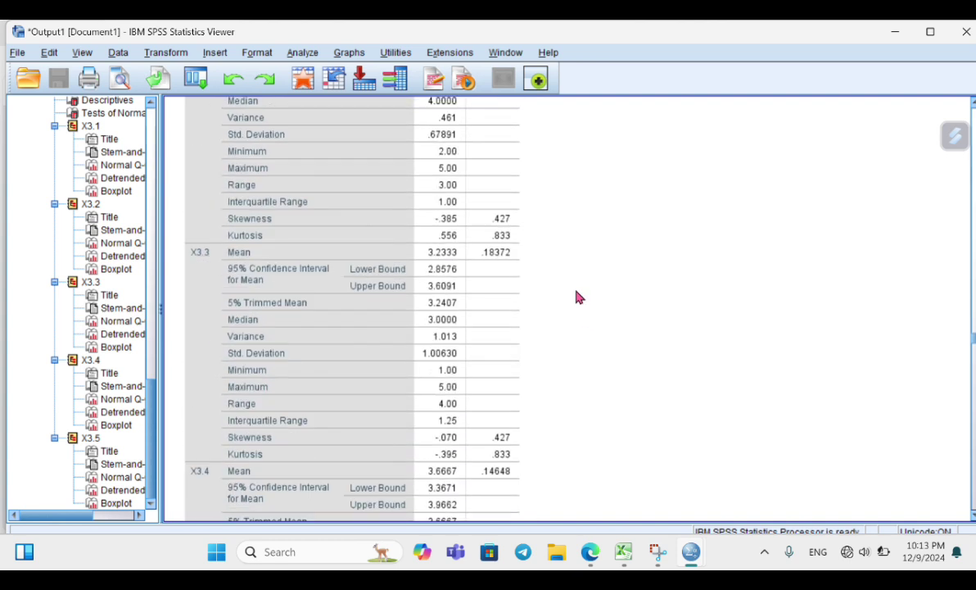
scroll(578, 297, up, 3)
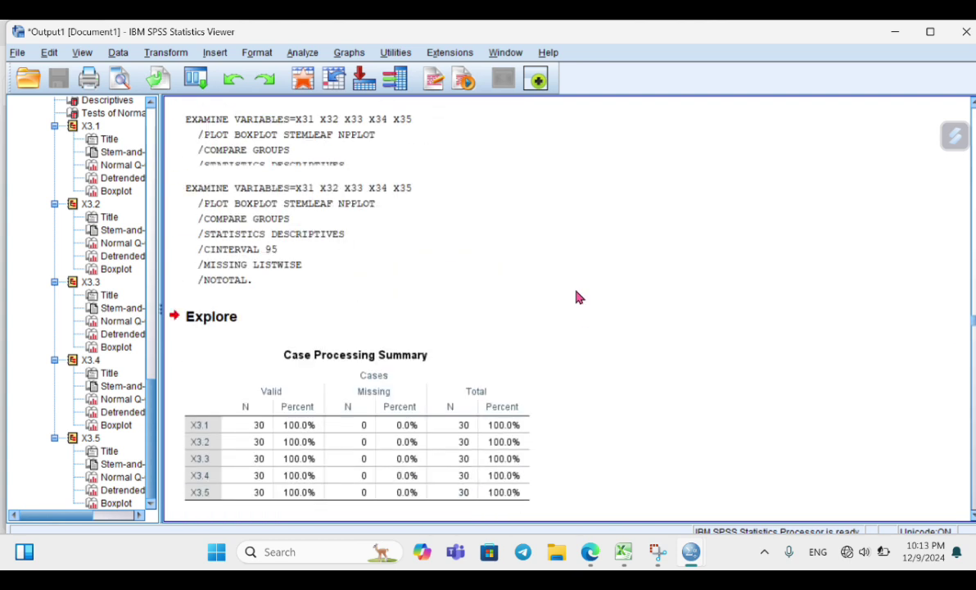
scroll(577, 297, up, 3)
scroll(578, 296, down, 20)
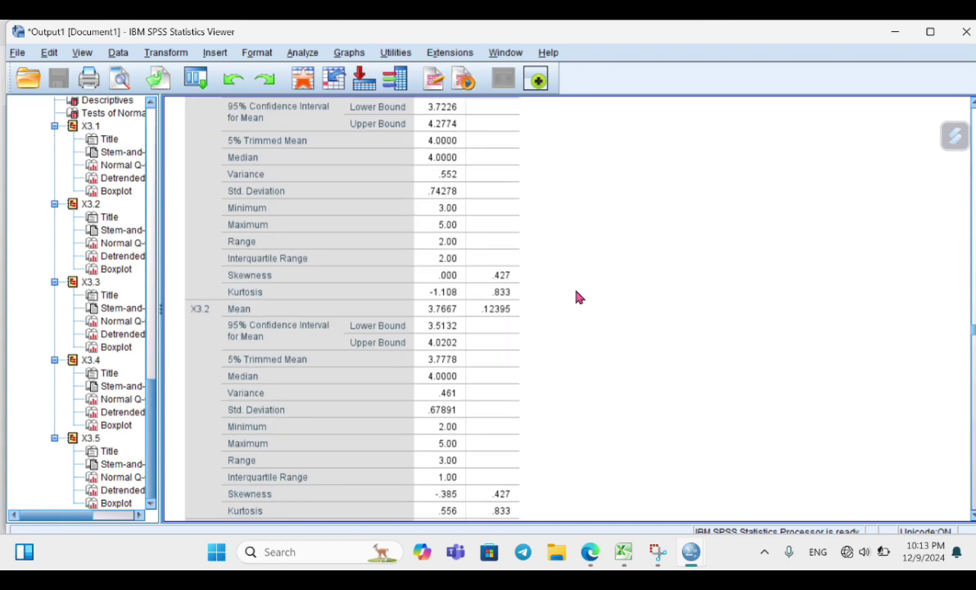
scroll(577, 296, up, 3)
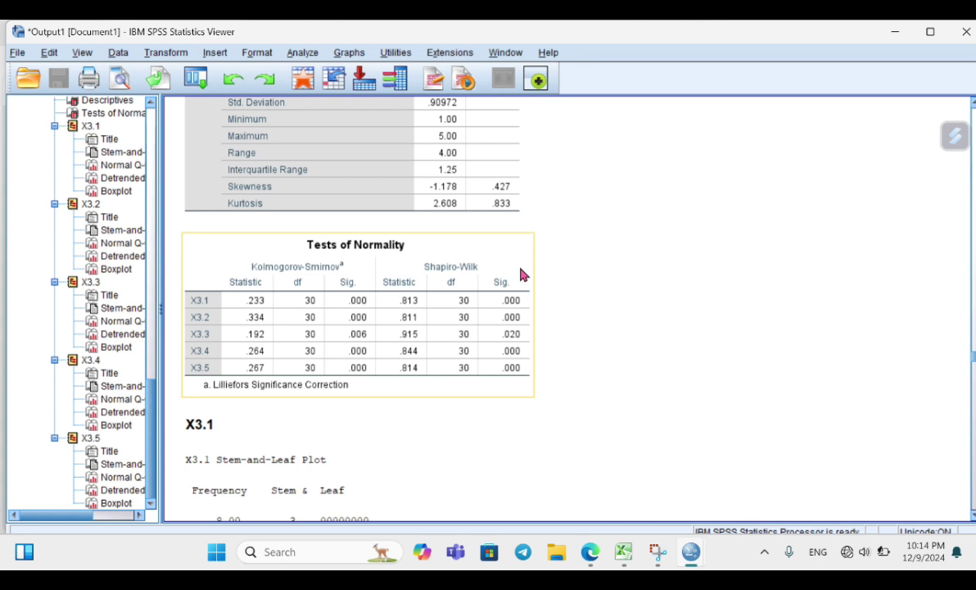
click(611, 292)
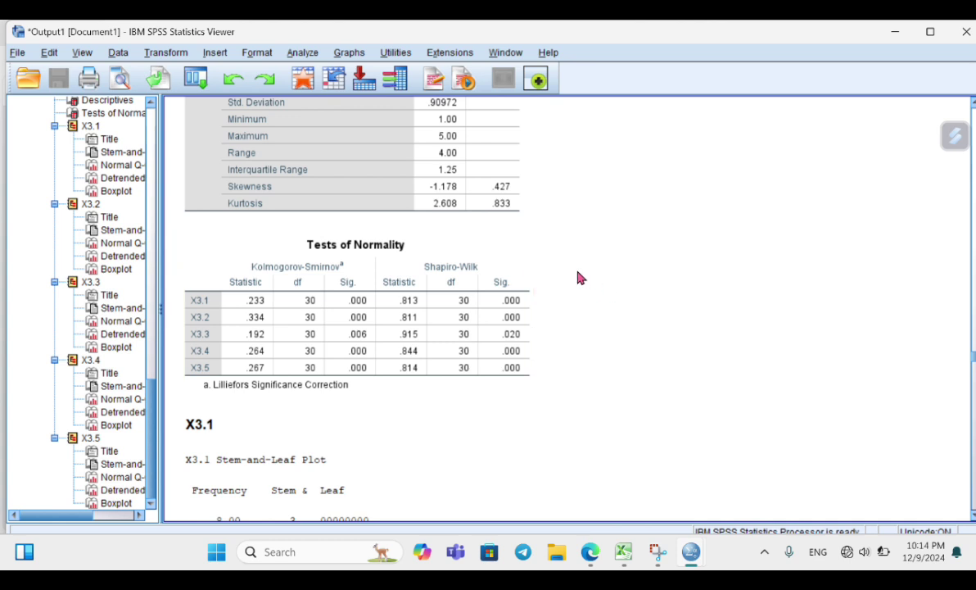